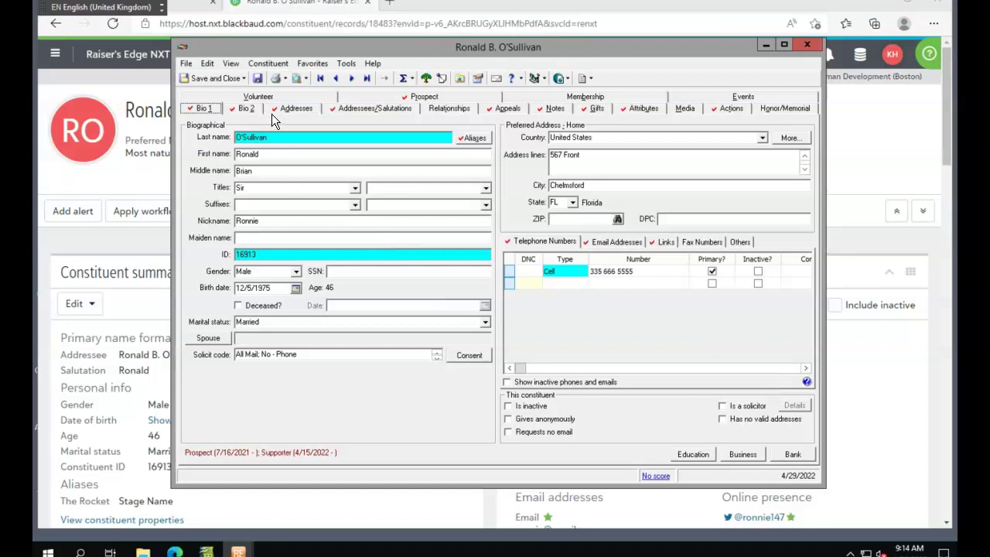
Delete the alternate home address in York from the constituent's address records
click(293, 111)
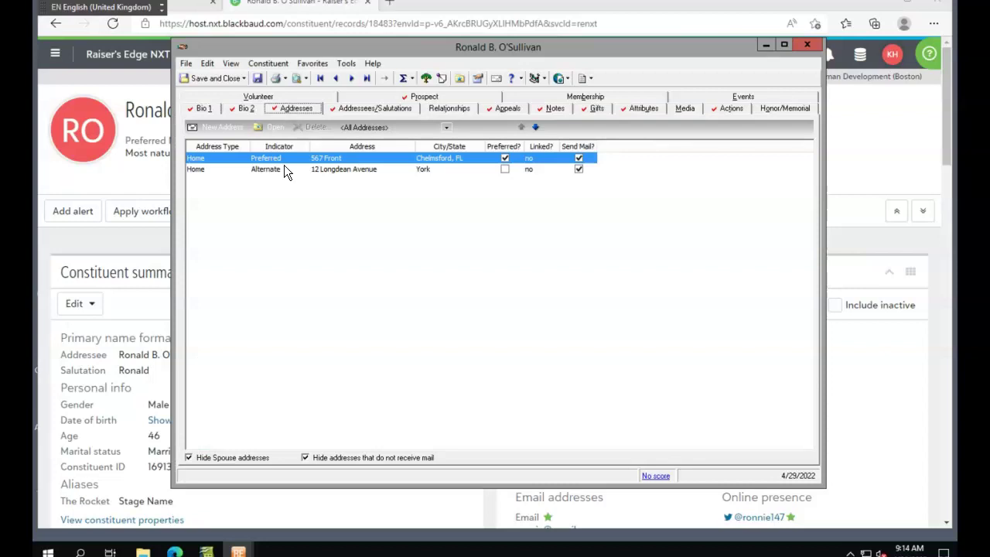
click(286, 168)
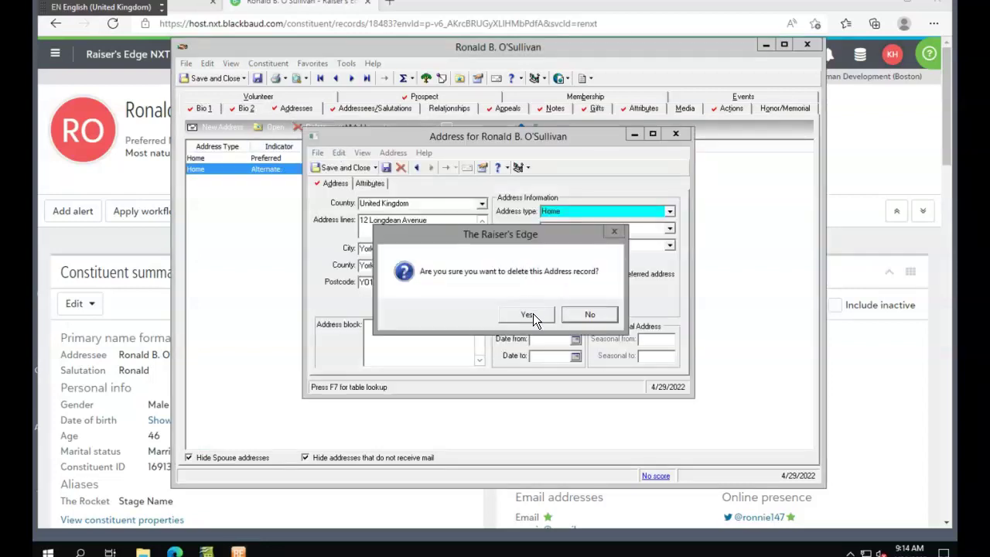
click(533, 314)
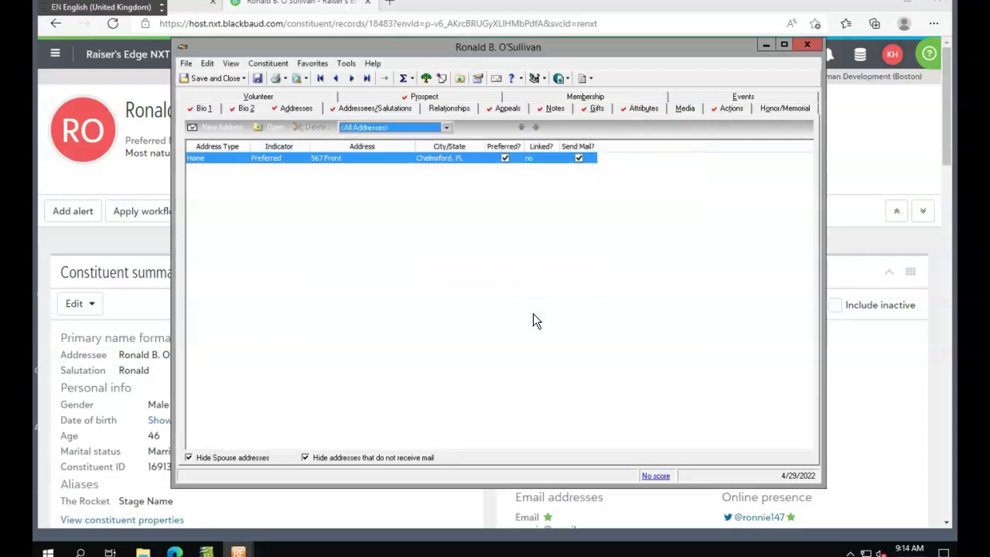
Open the constituent's 4/13/2022 cash gift and set its gift subtype to Online donation
click(588, 110)
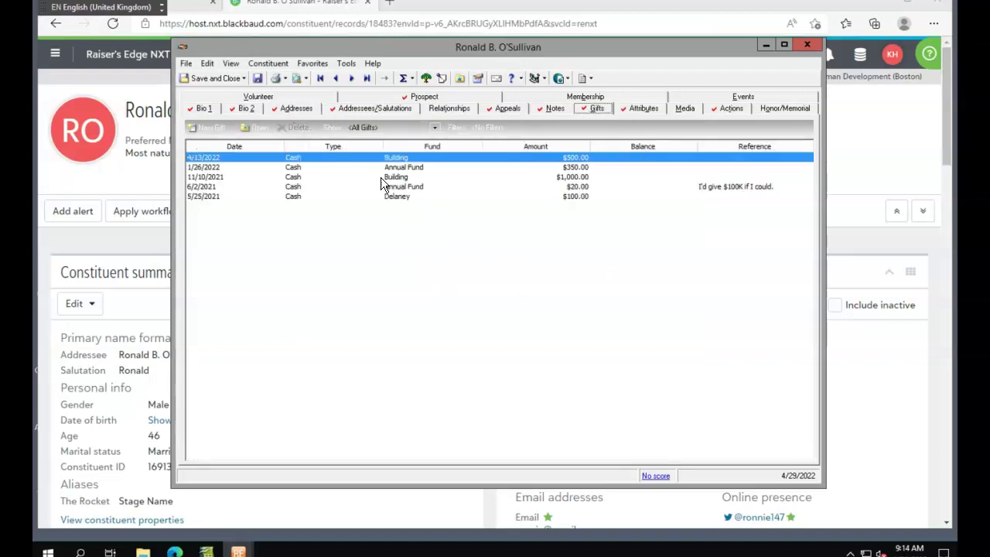
double_click(357, 157)
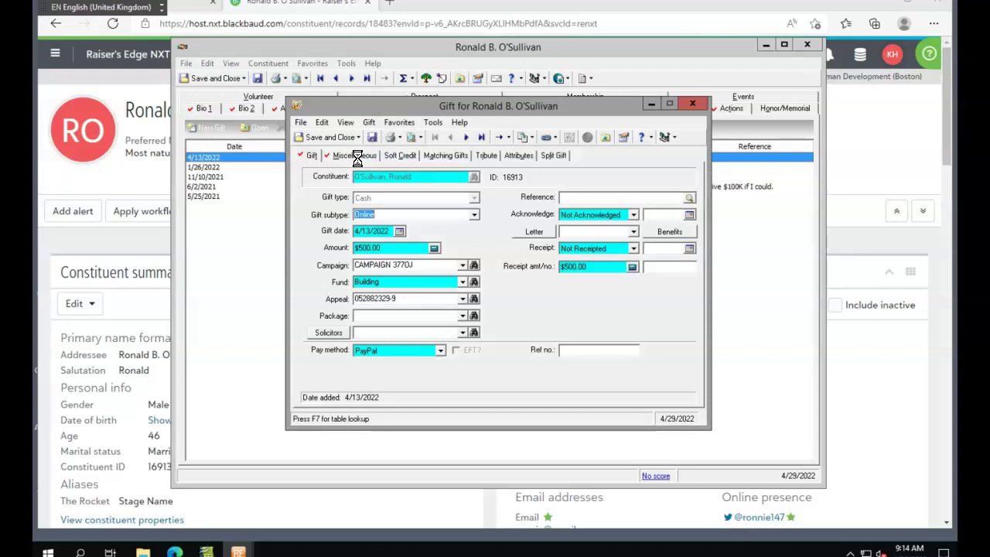
click(474, 214)
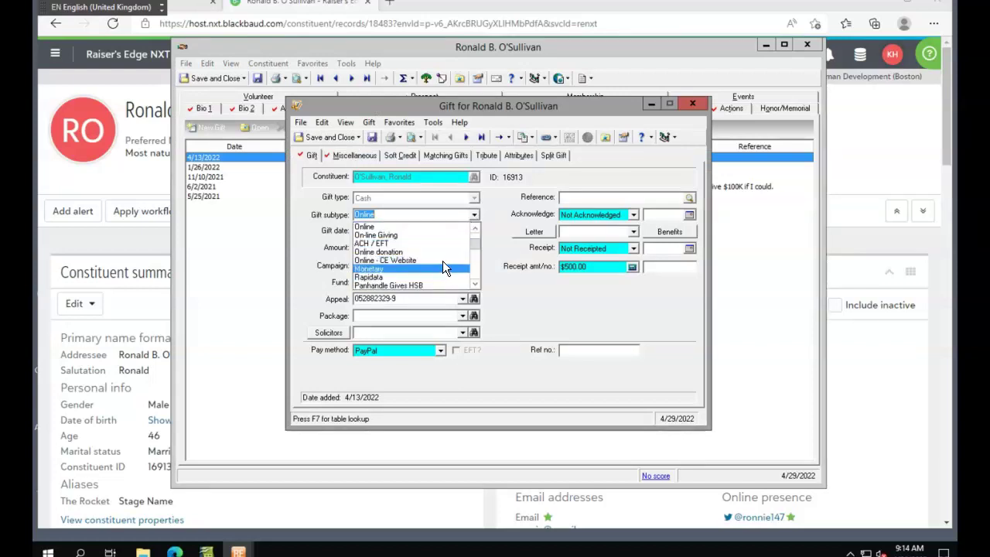
key(Escape)
key(Down)
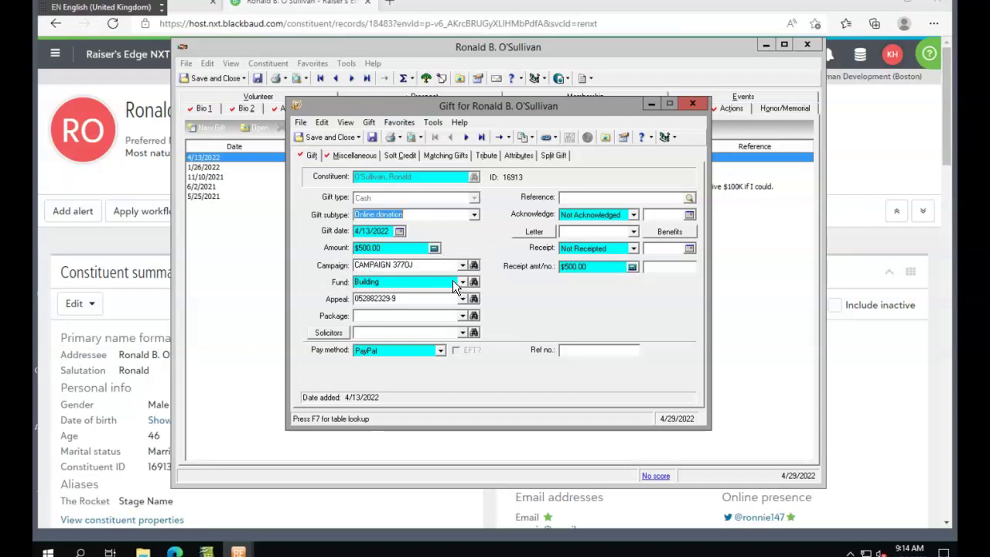
Set the gift's fund to Annual Fund, save and close the gift and constituent record, and return to the web view
click(460, 283)
click(447, 293)
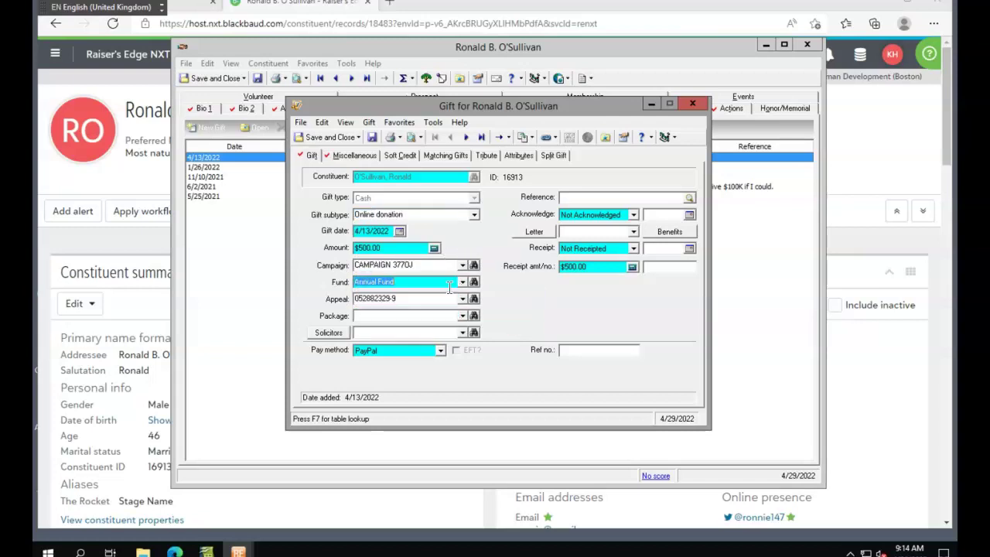
click(323, 137)
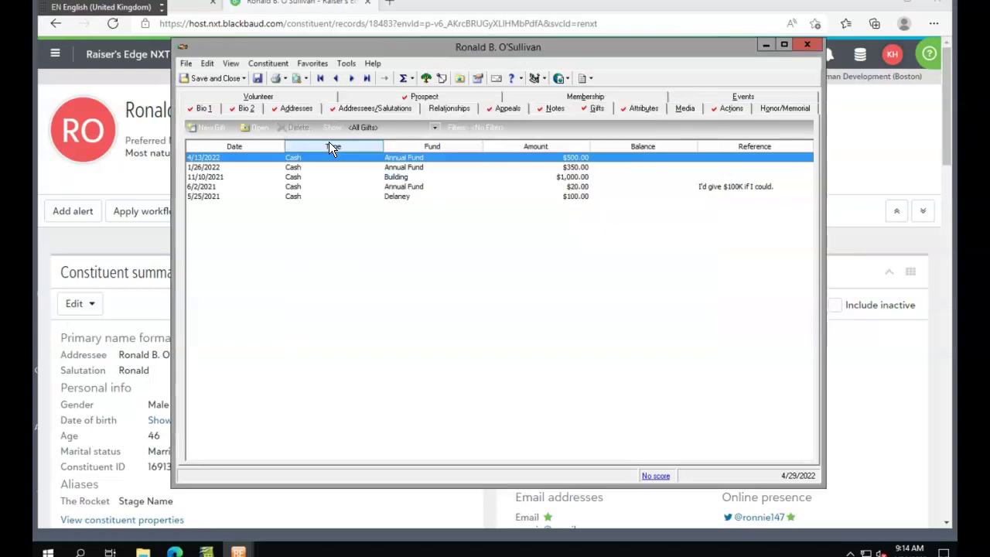
click(210, 80)
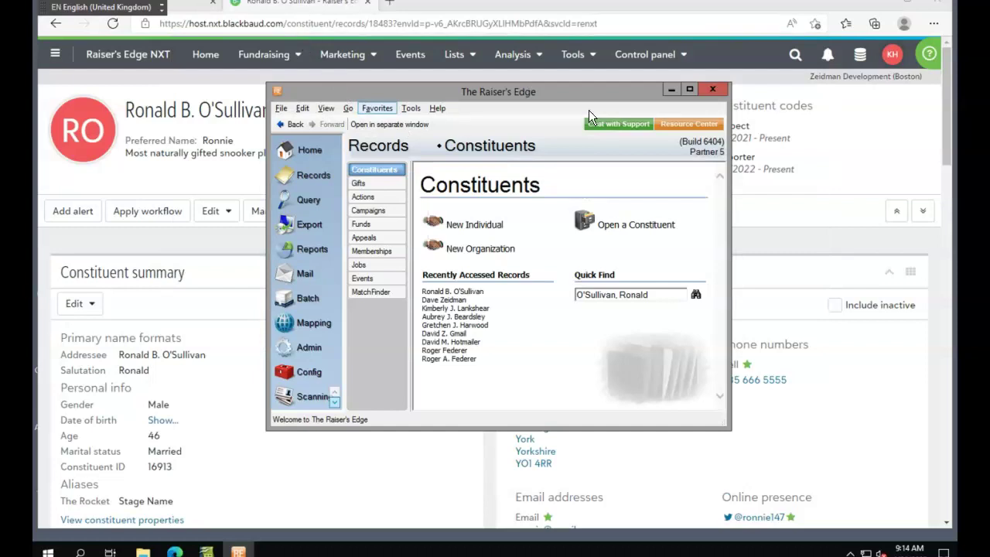
click(671, 90)
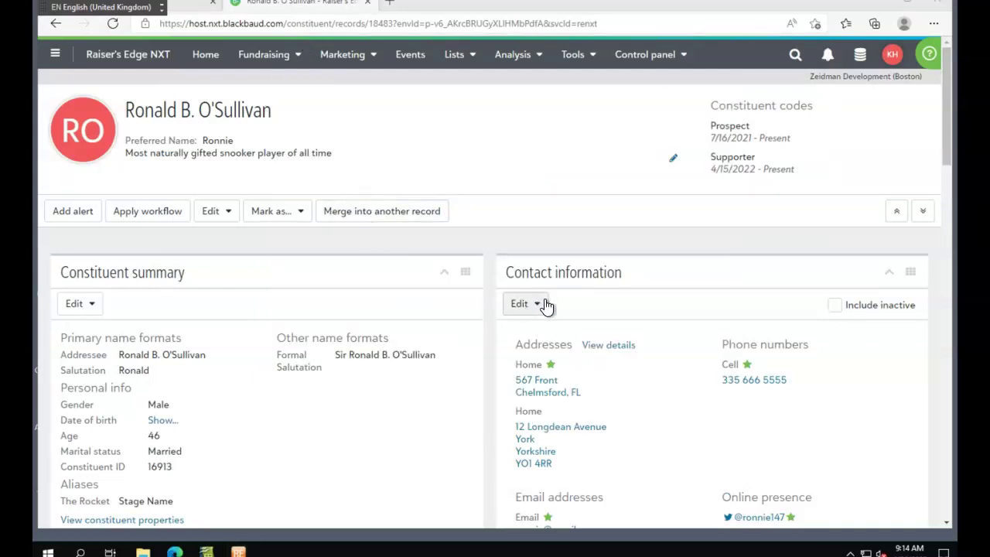
Add a Web address account with the constituent's personal website link to the online presence and save it
scroll(544, 306, down, 1)
scroll(611, 321, down, 2)
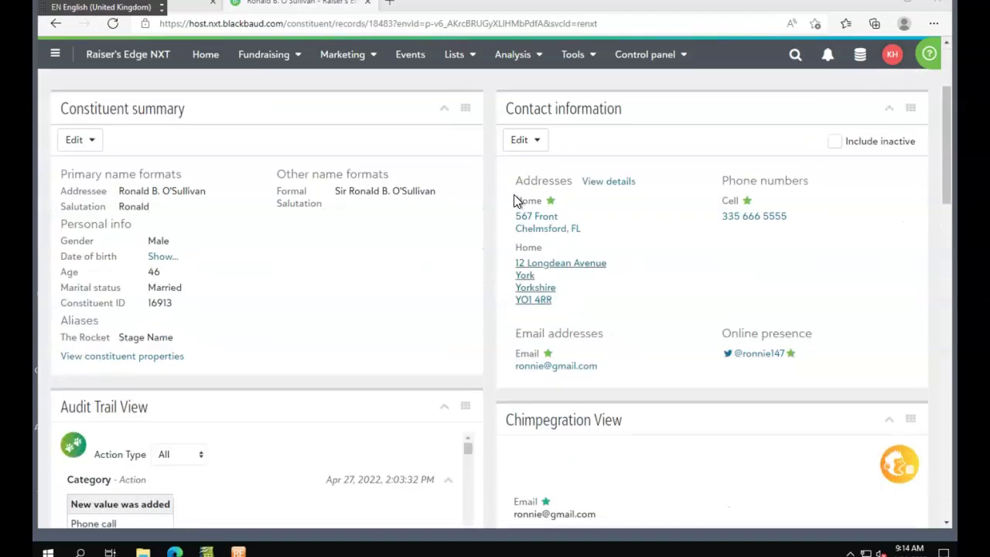
click(539, 143)
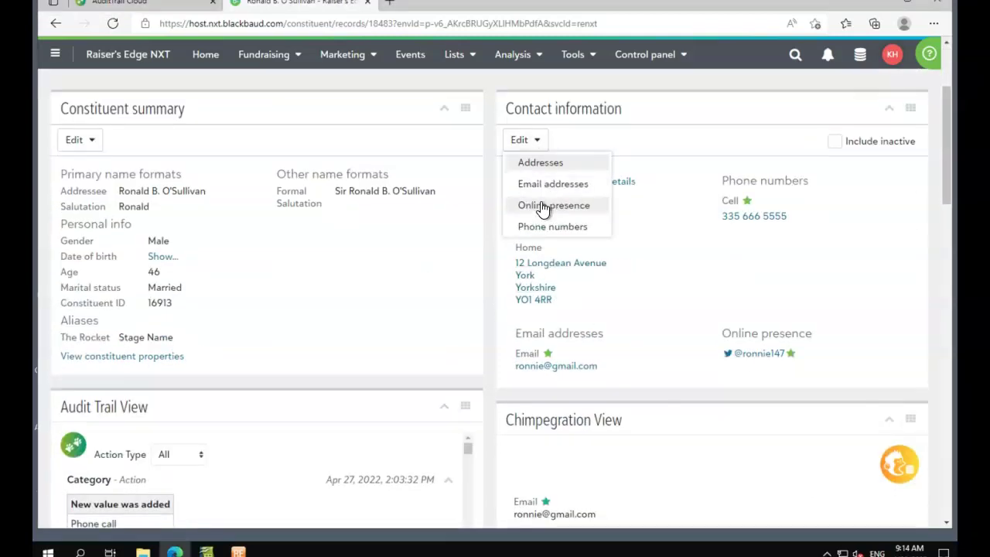
click(537, 205)
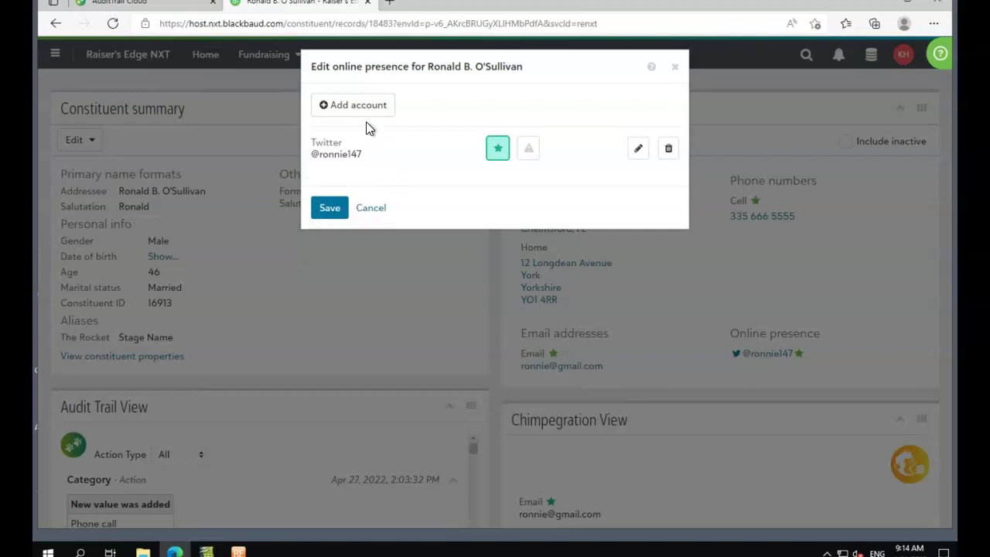
click(387, 111)
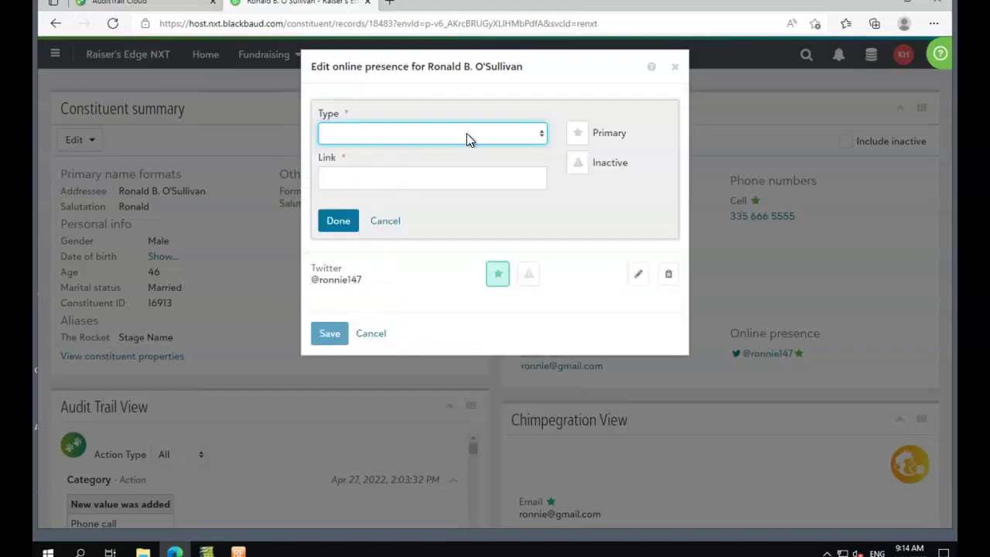
click(467, 133)
click(400, 207)
click(372, 176)
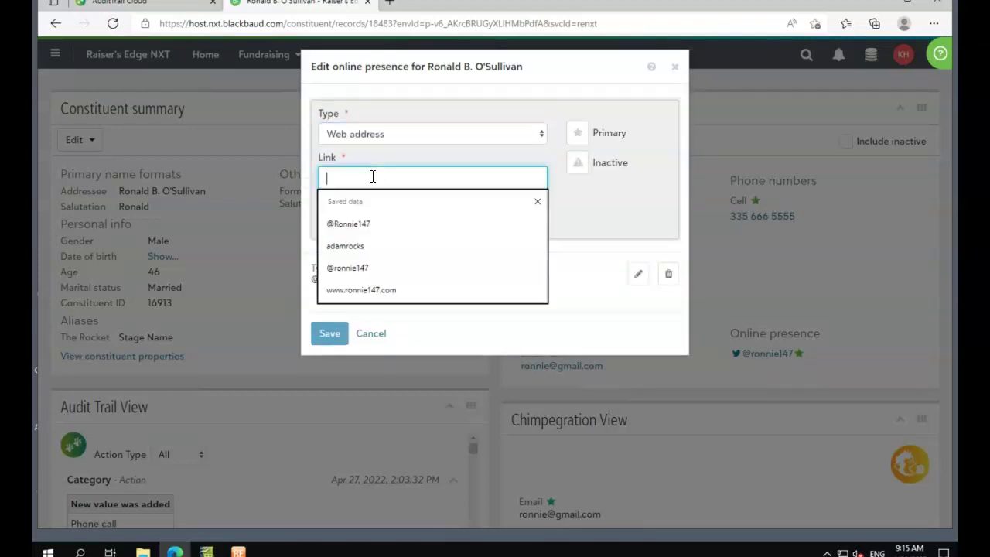
text(www)
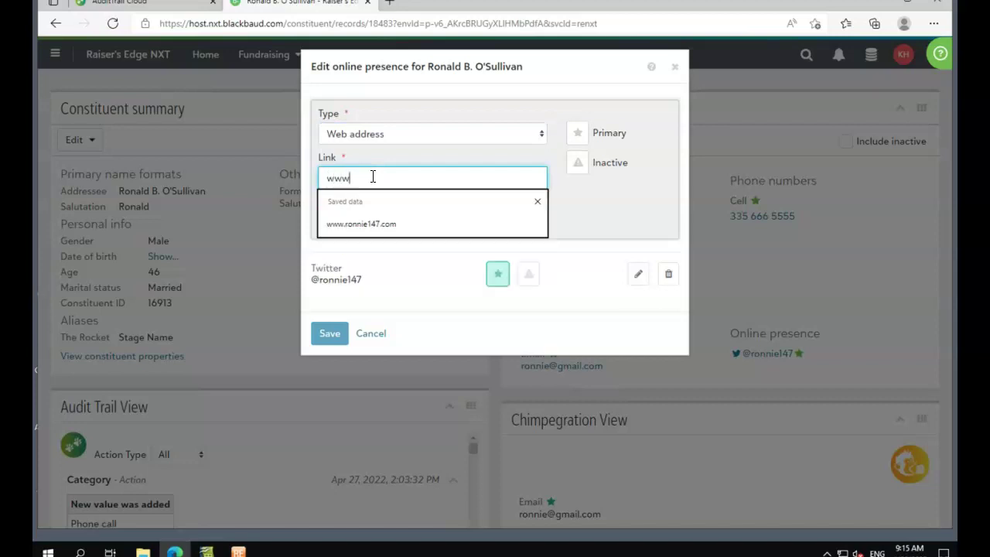
click(372, 223)
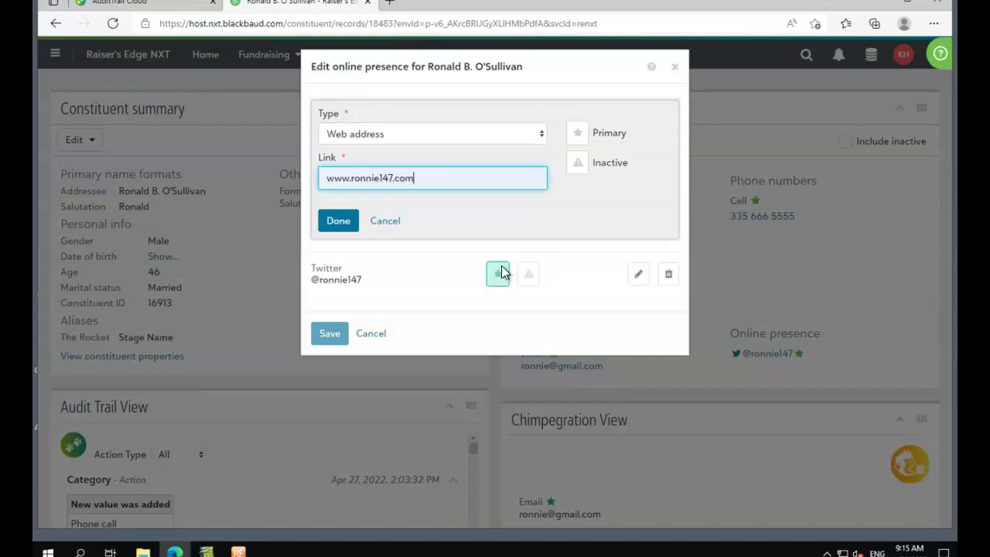
click(341, 221)
click(325, 265)
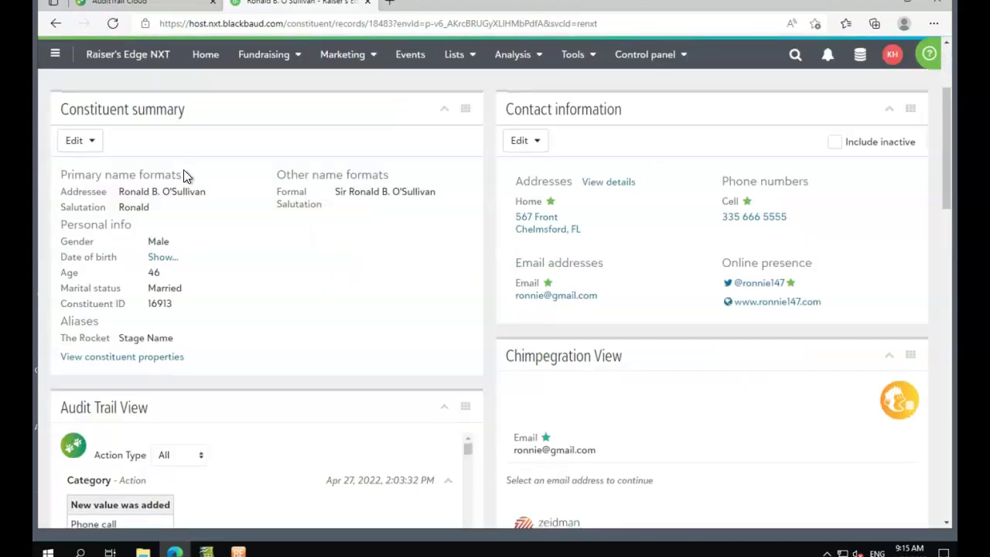
Change the constituent's first name to match the preferred name and save the name changes
scroll(201, 175, up, 3)
click(229, 212)
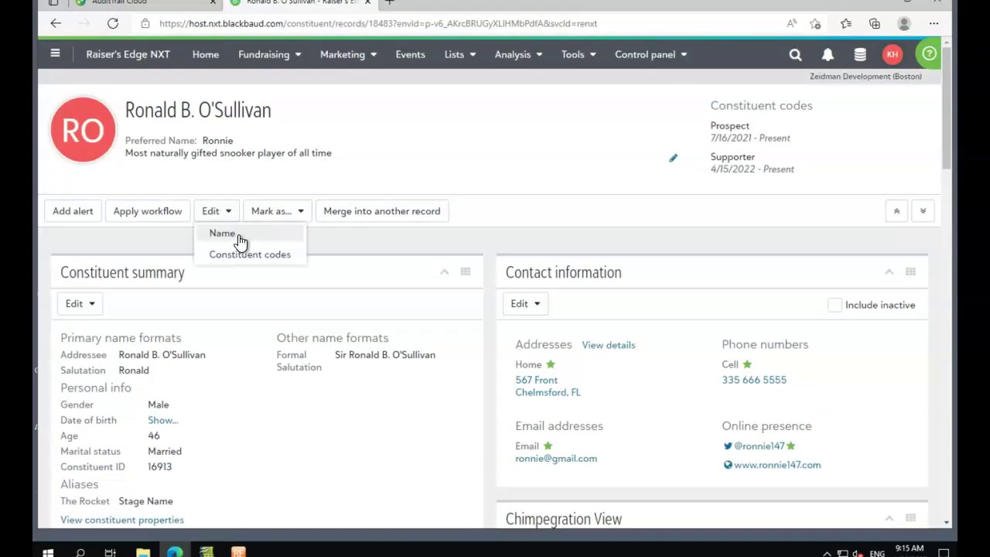
click(232, 232)
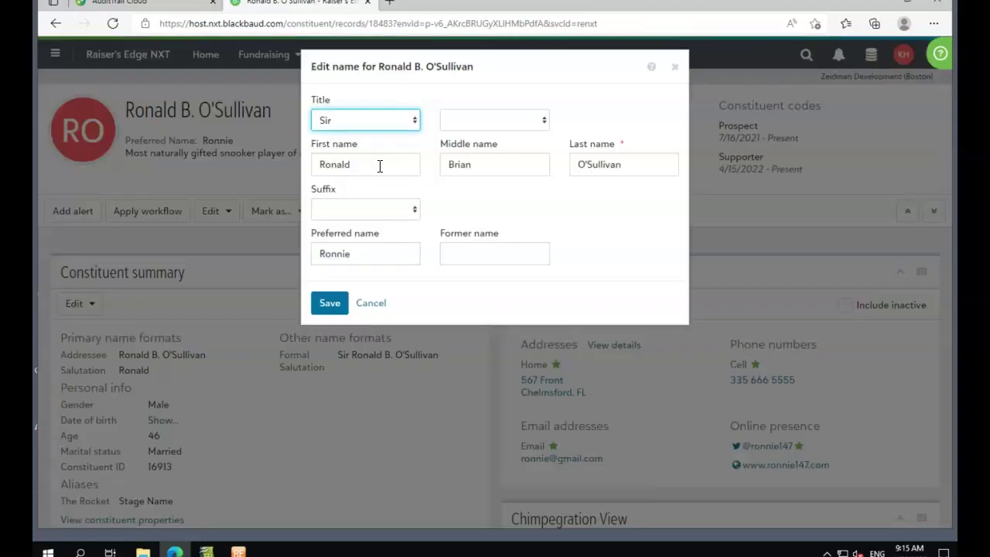
drag(380, 164, 331, 166)
text(nnie)
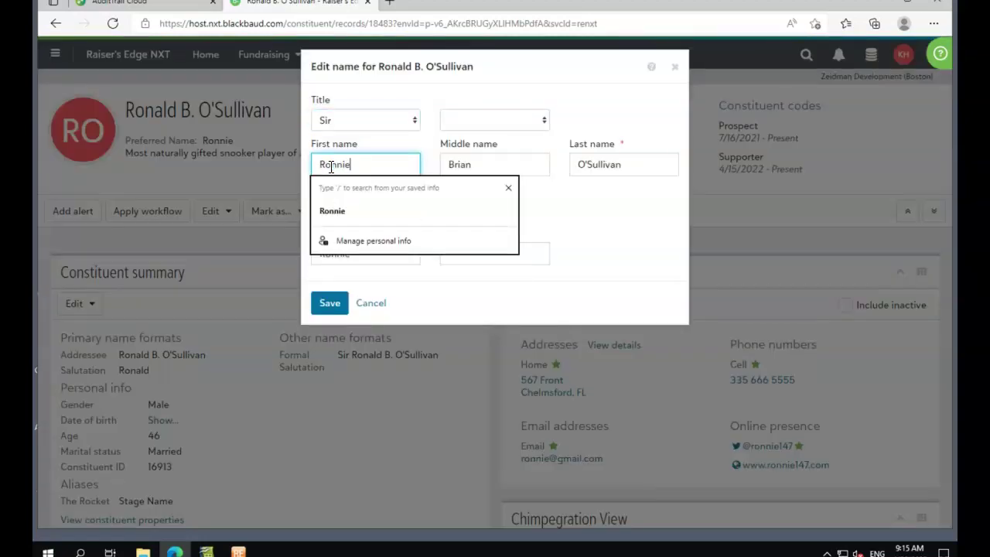
click(387, 279)
click(331, 304)
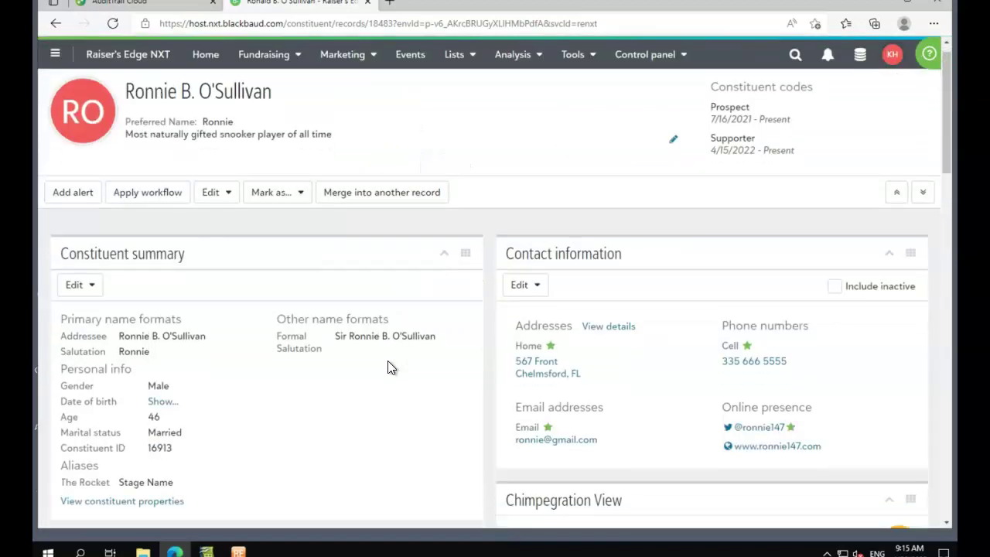
Remove the All Mail solicit code from the constituent and save the solicit codes
scroll(391, 371, down, 5)
scroll(391, 364, down, 3)
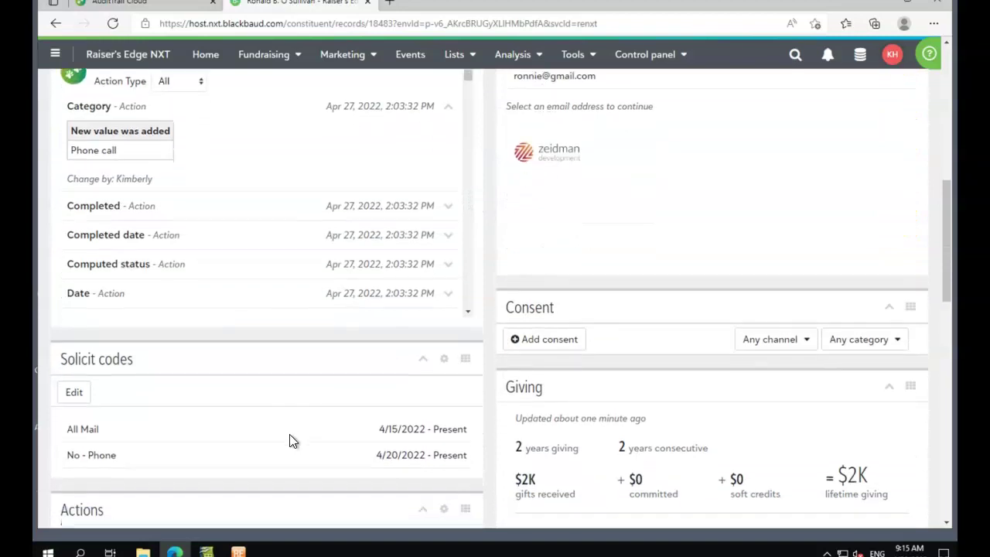
click(74, 393)
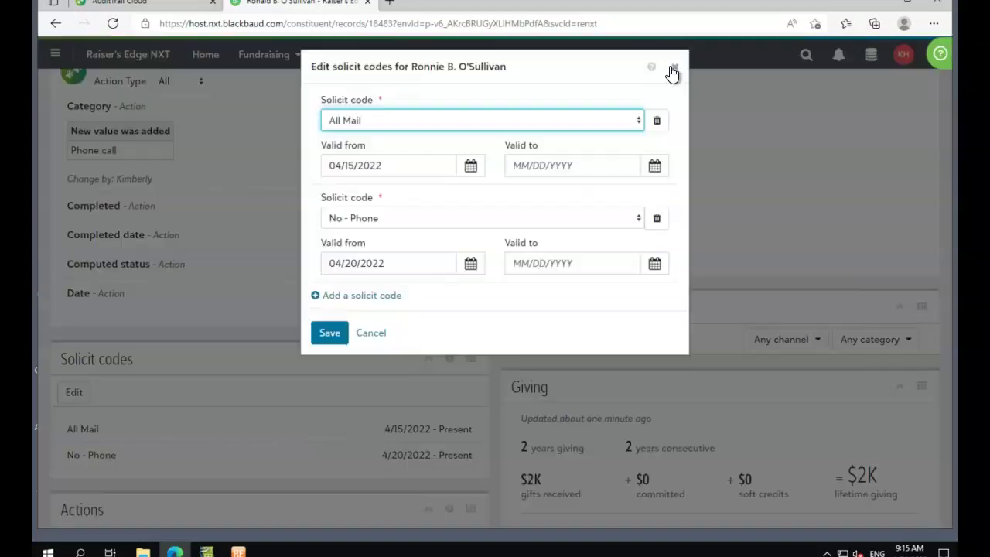
click(657, 120)
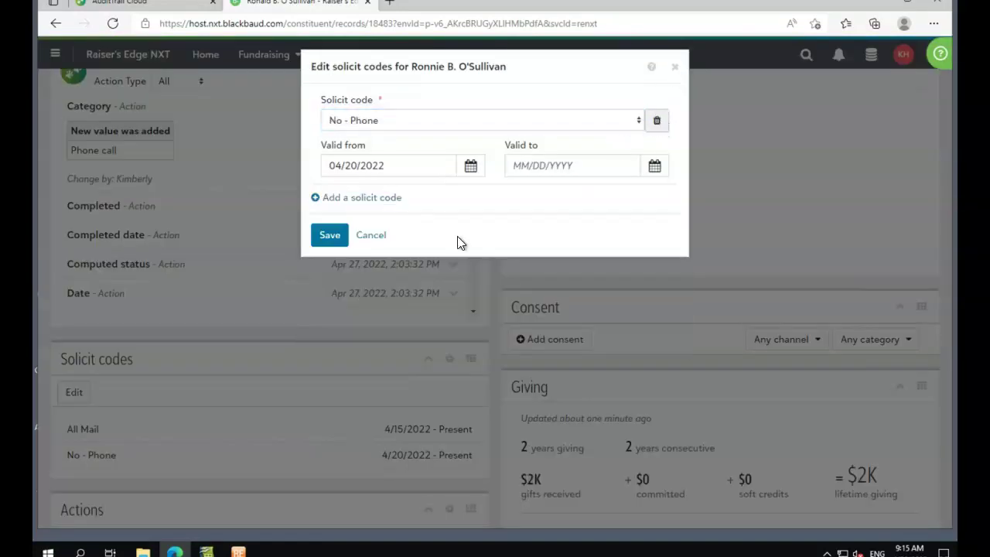
click(329, 234)
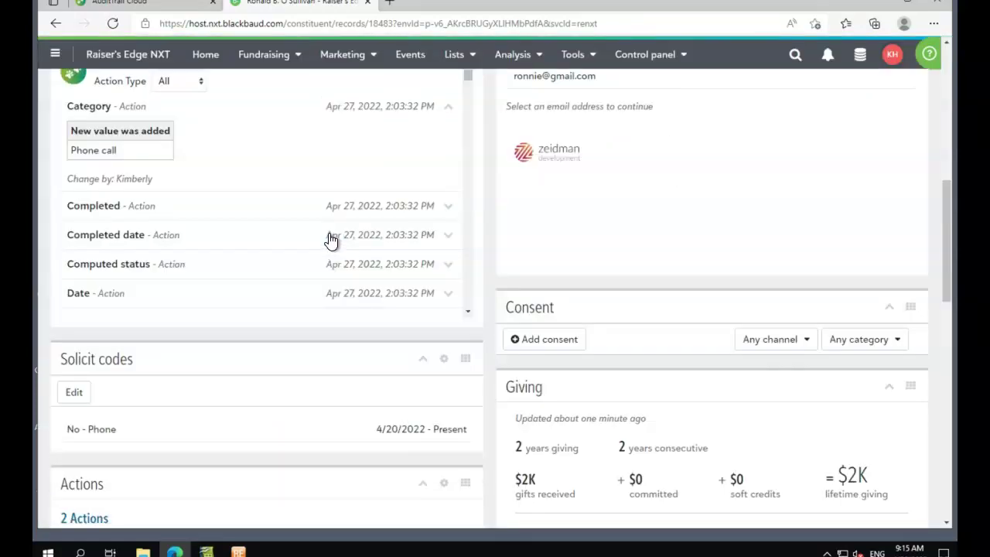
Switch to the AuditTrail Cloud dashboard and review the date options of the Change Made filter
scroll(380, 303, up, 1)
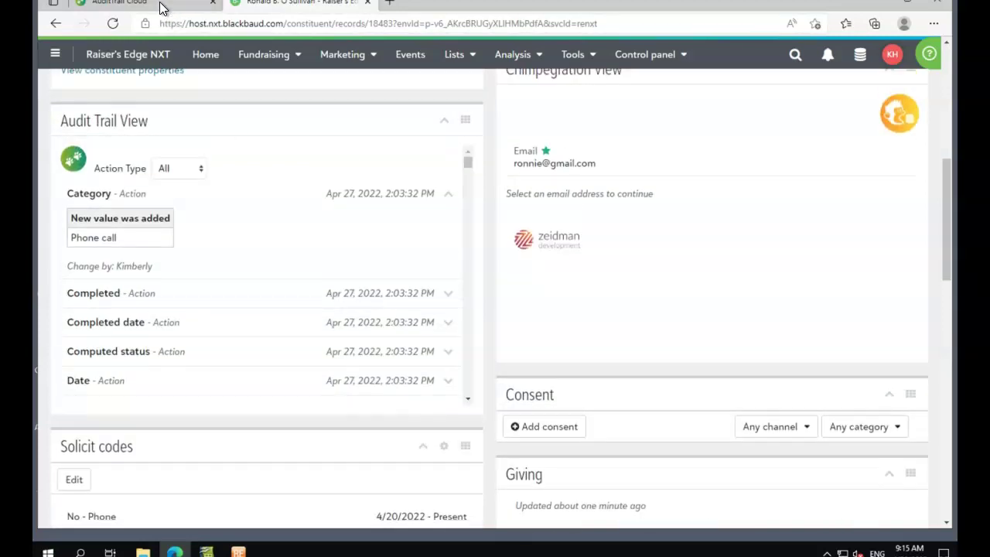
click(124, 3)
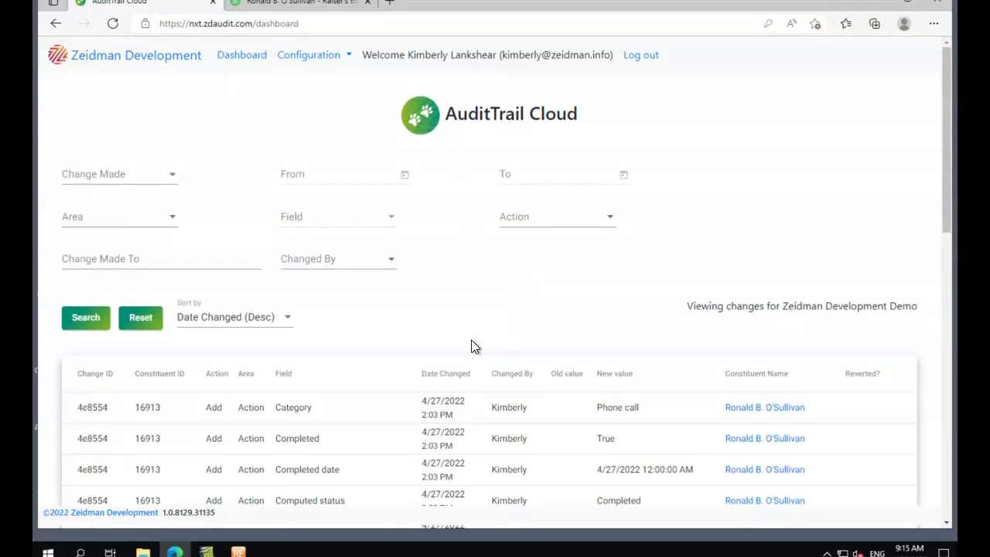
scroll(623, 302, down, 1)
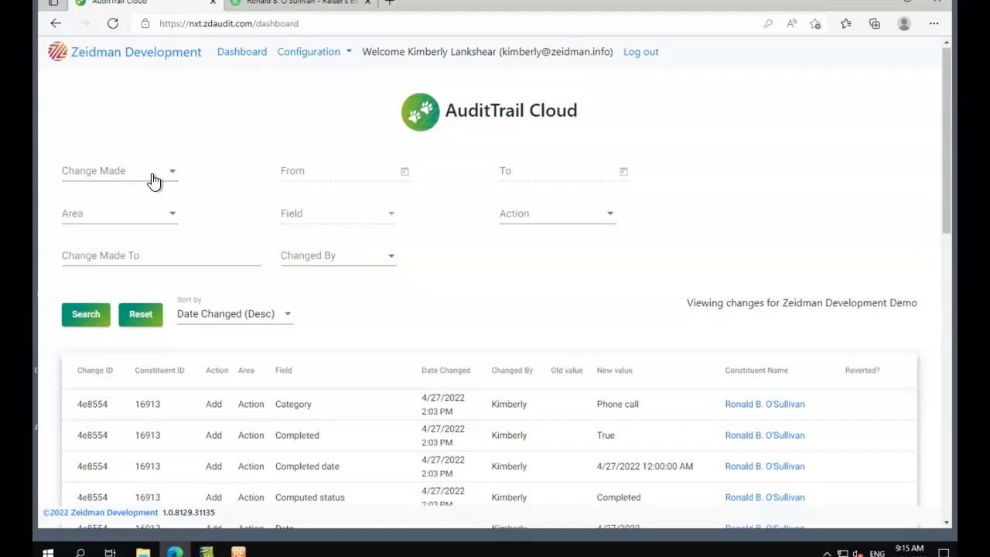
scroll(150, 179, up, 1)
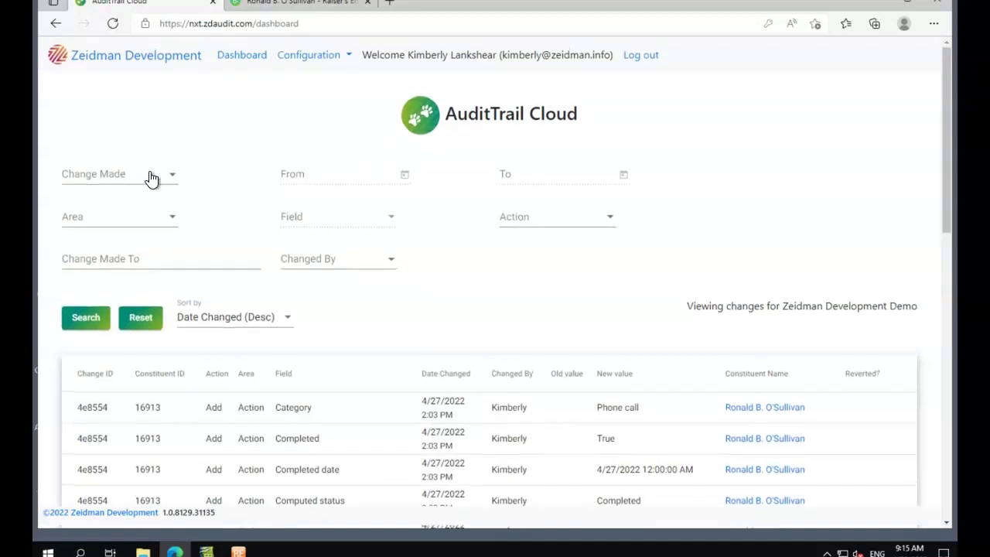
click(167, 186)
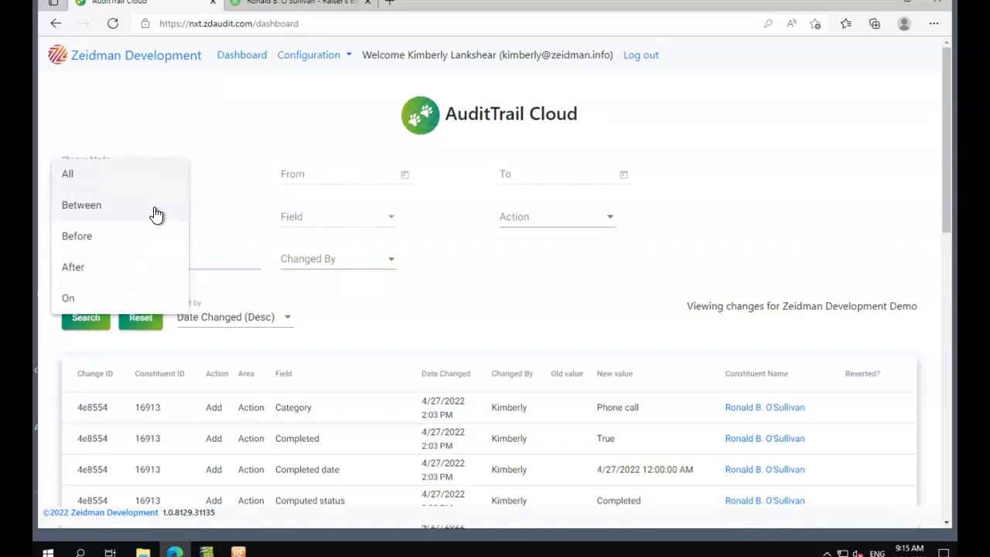
click(224, 151)
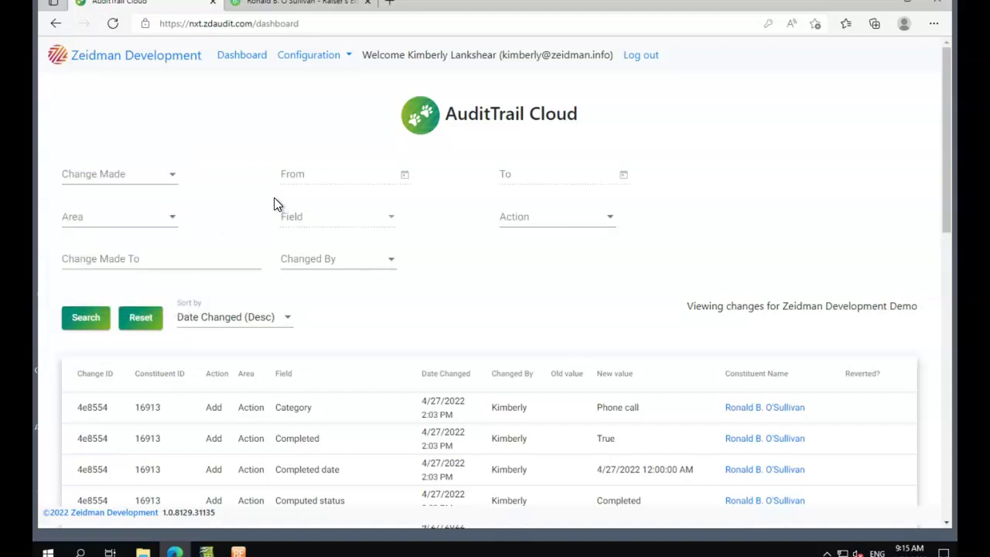
Set the audit filters to the Address area, the City field and the Delete action
click(176, 223)
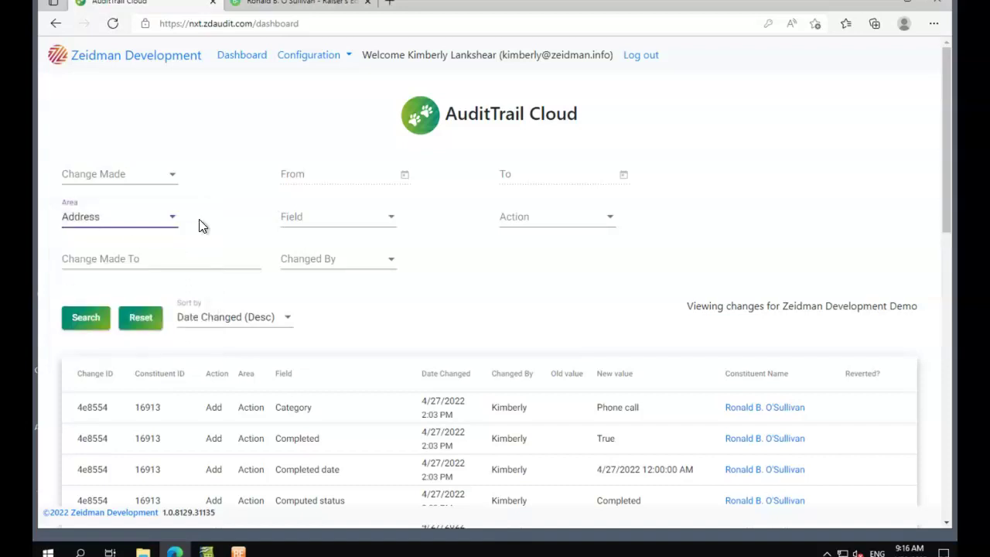
click(392, 227)
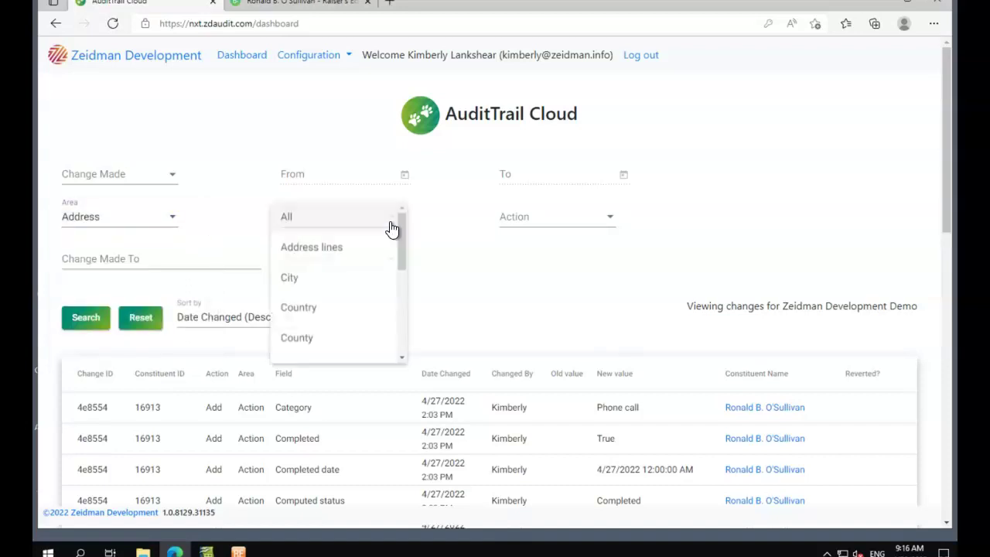
click(378, 281)
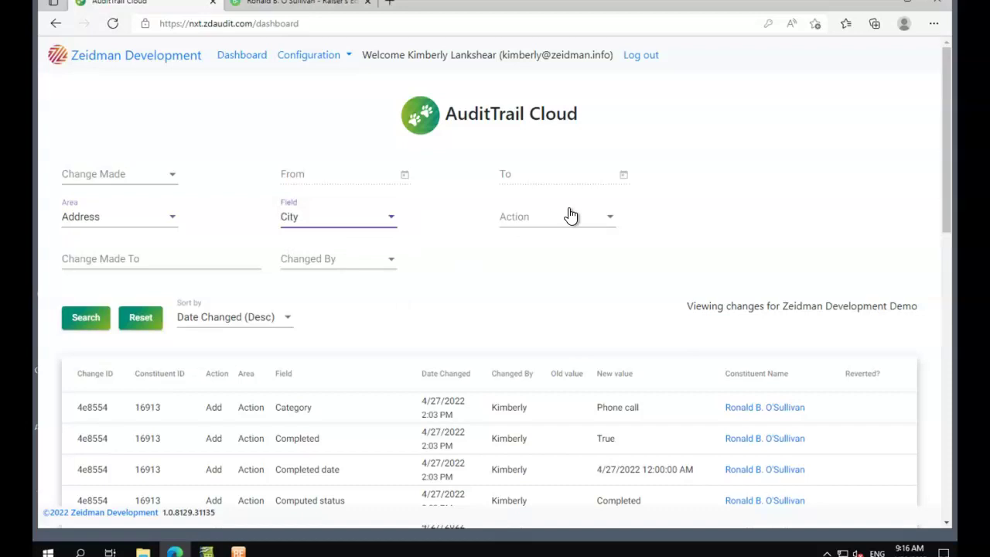
click(594, 226)
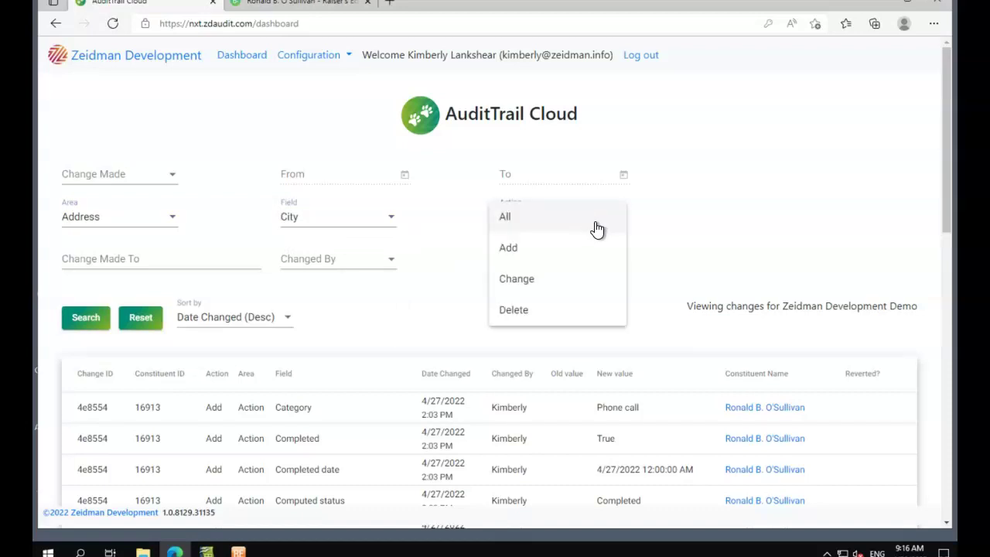
click(575, 307)
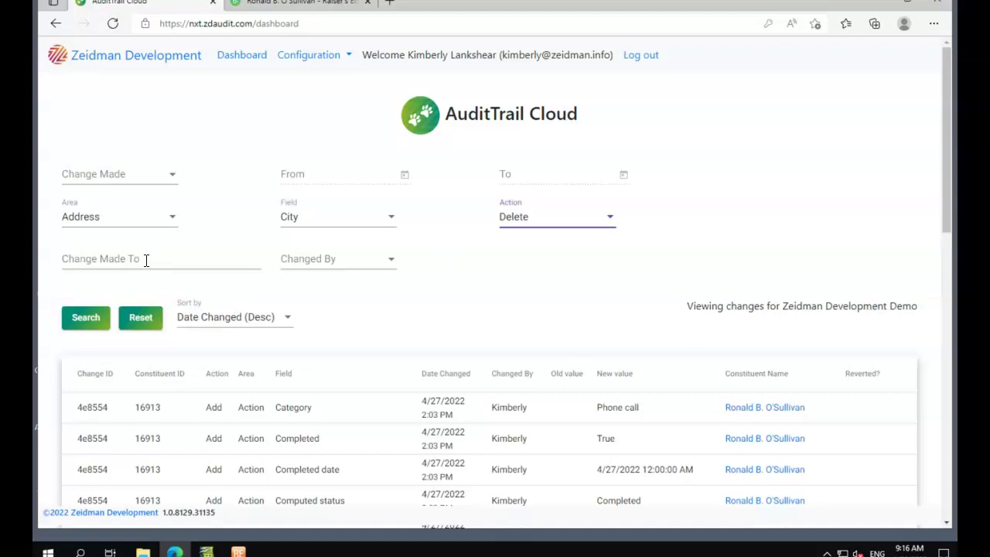
Restrict the Changed By filter to the user who made the latest listed changes
click(122, 258)
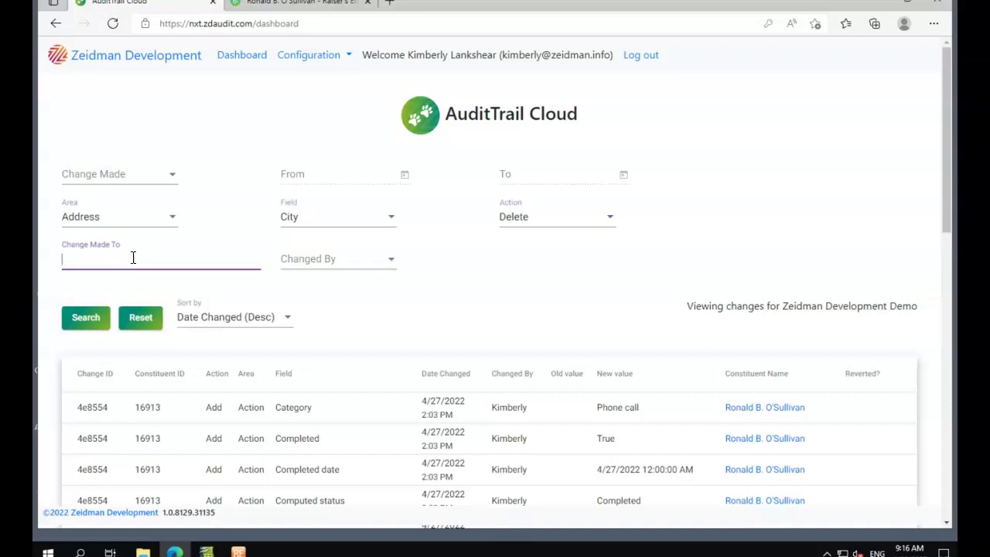
click(365, 259)
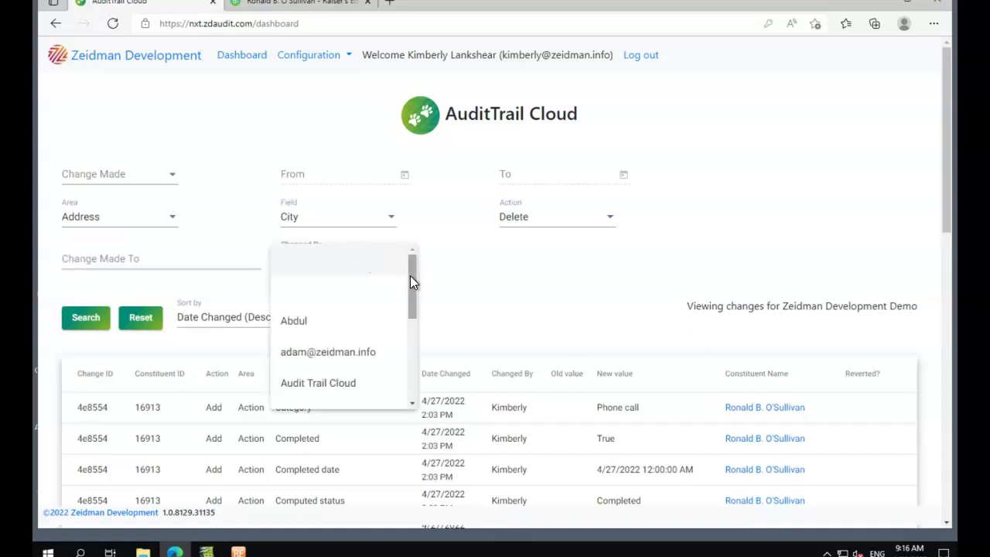
drag(410, 275, 413, 346)
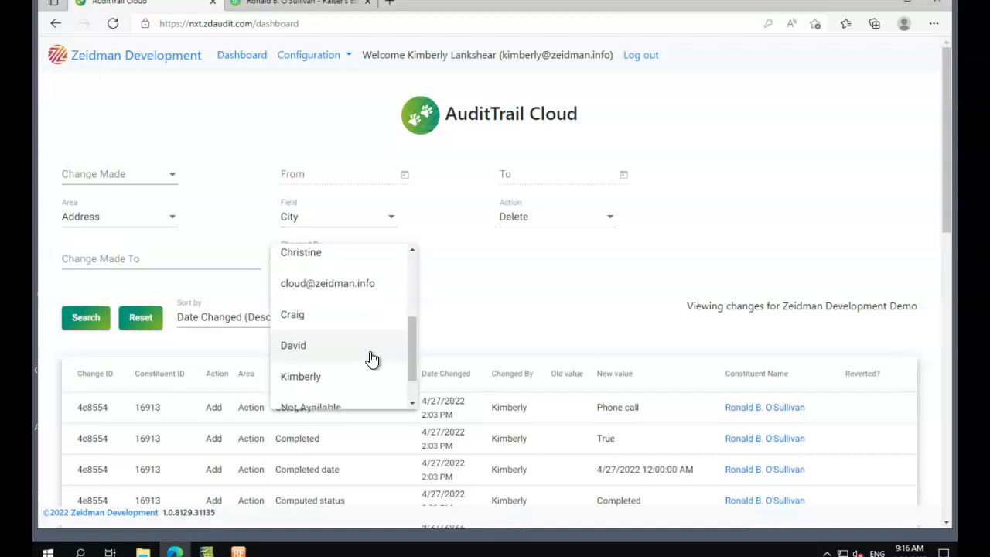
click(369, 377)
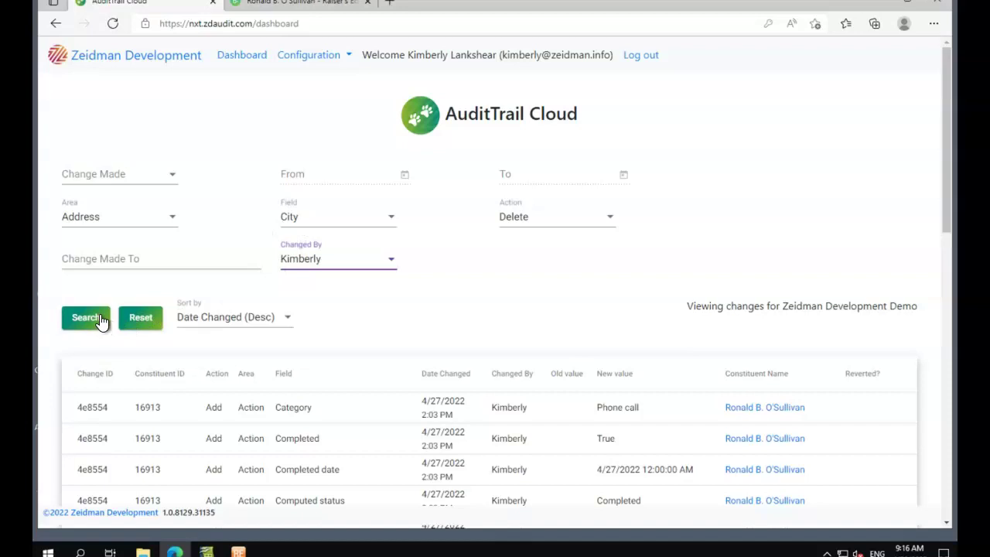
Reset all the filters and review the most recent constituent, gift, online presence and address changes in the audit list
click(143, 323)
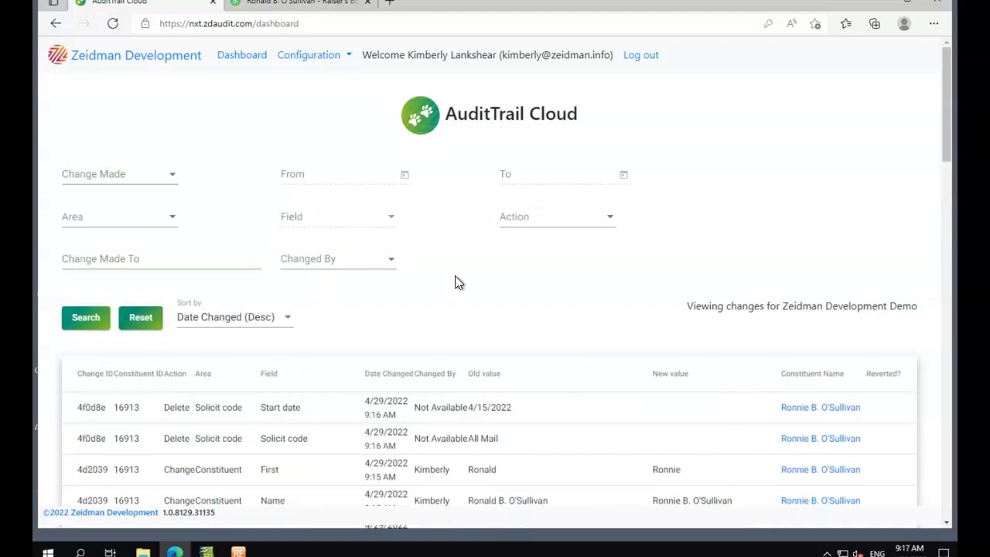
scroll(480, 286, down, 4)
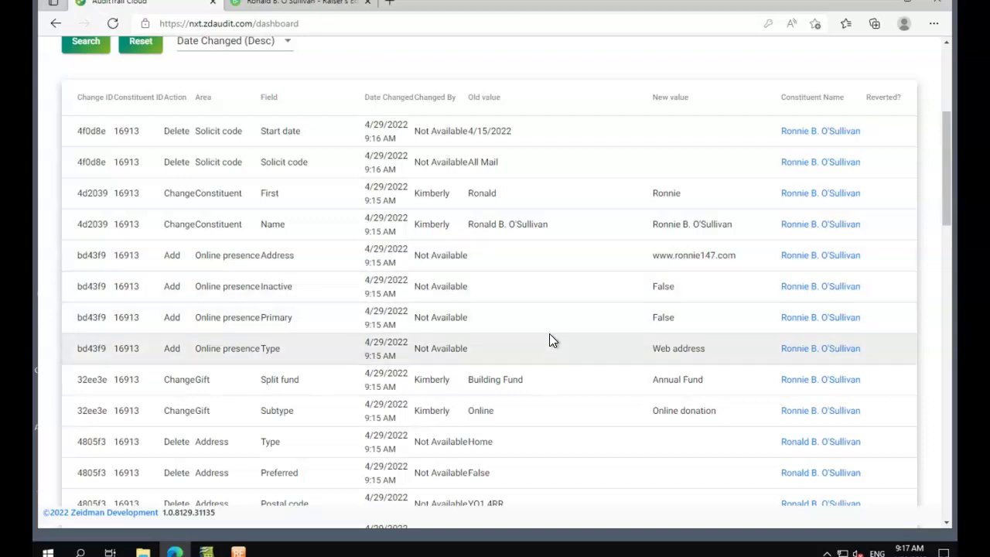
scroll(540, 375, down, 2)
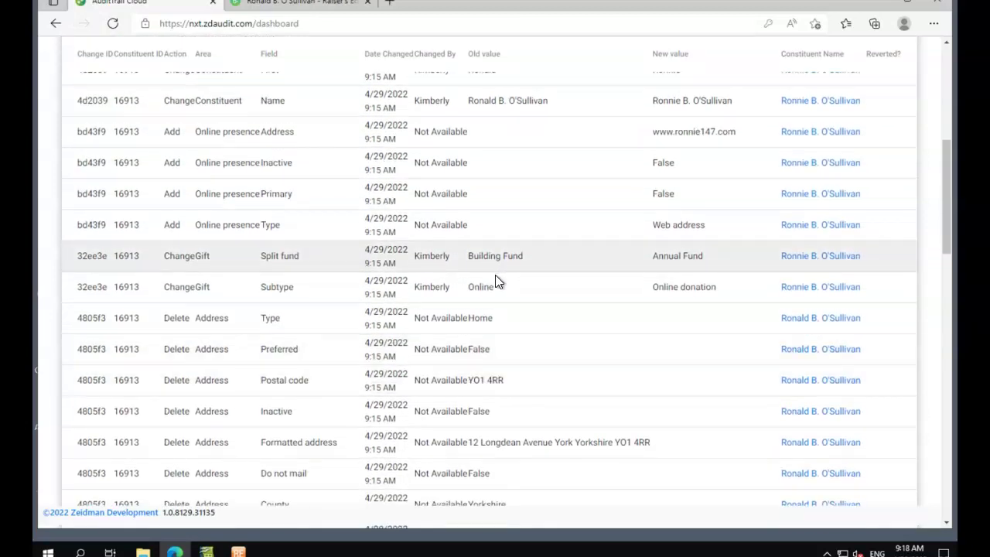
scroll(495, 288, down, 2)
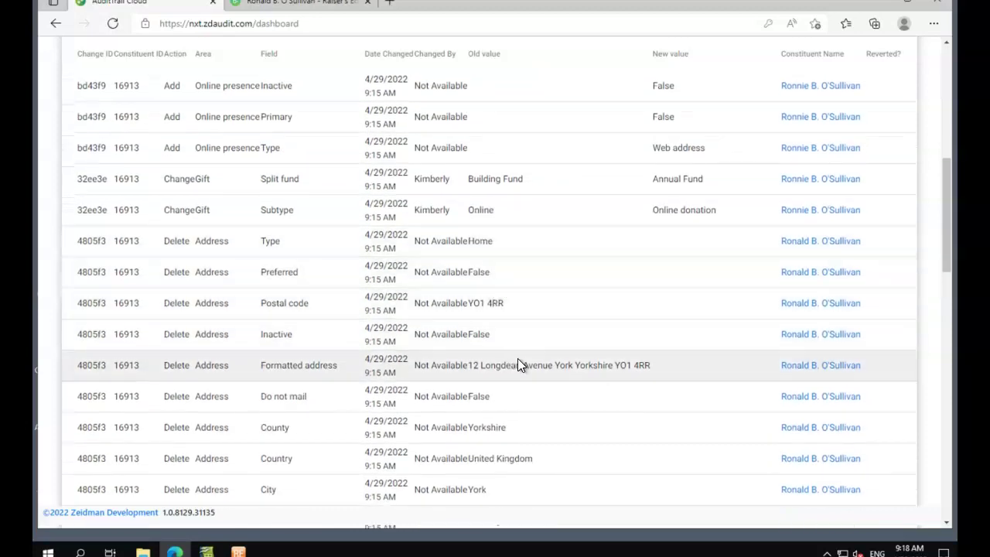
scroll(537, 358, down, 3)
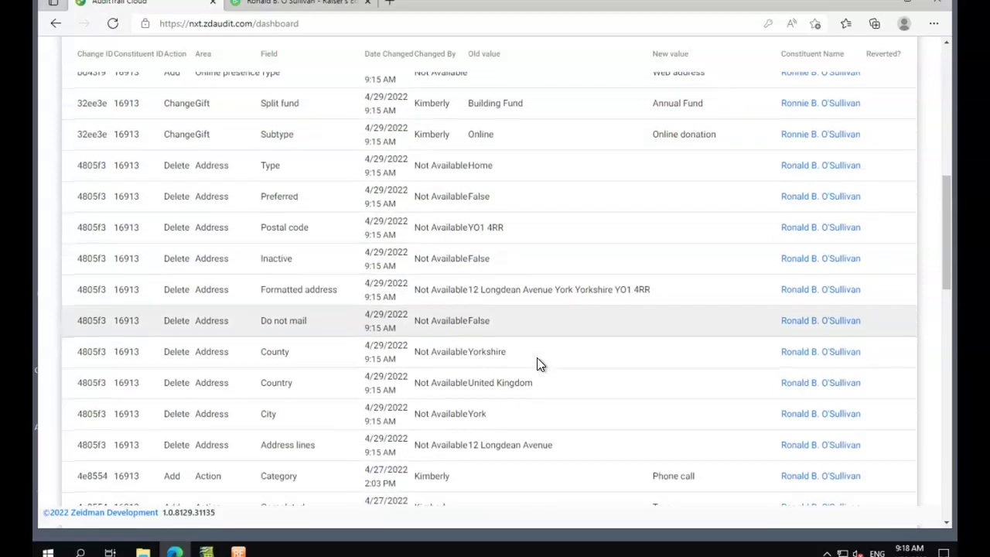
scroll(538, 358, up, 10)
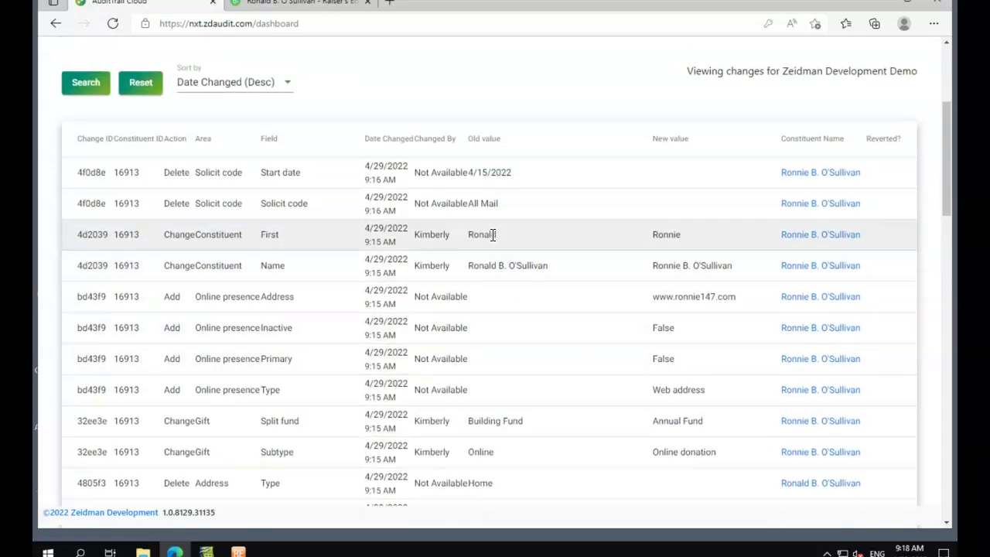
Select the change to the constituent's First field in the audit list and revert it
click(492, 235)
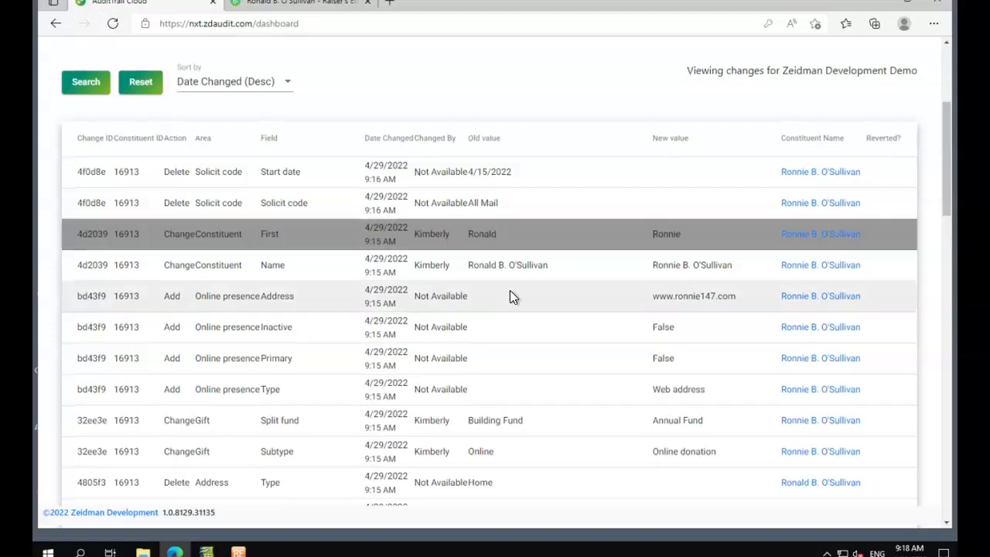
scroll(510, 292, down, 20)
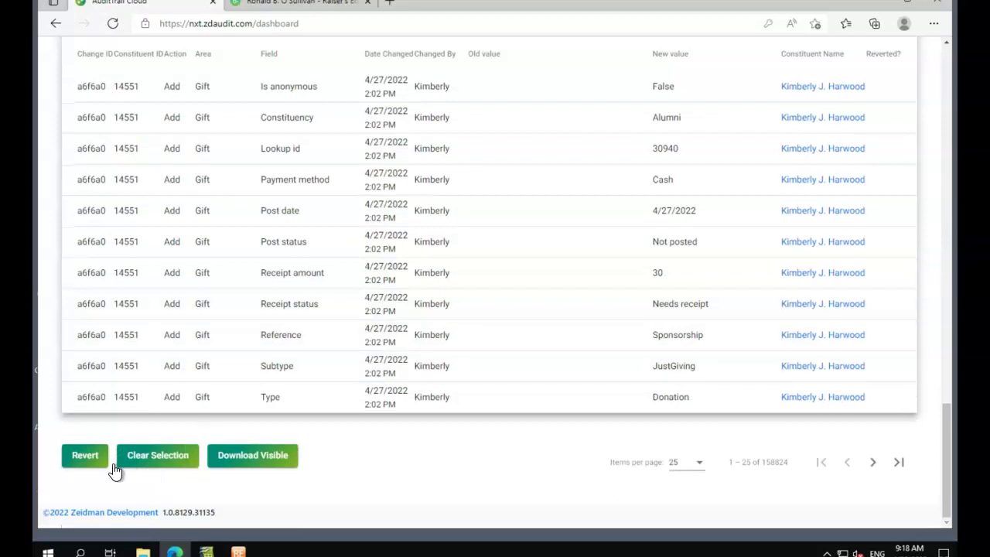
click(85, 456)
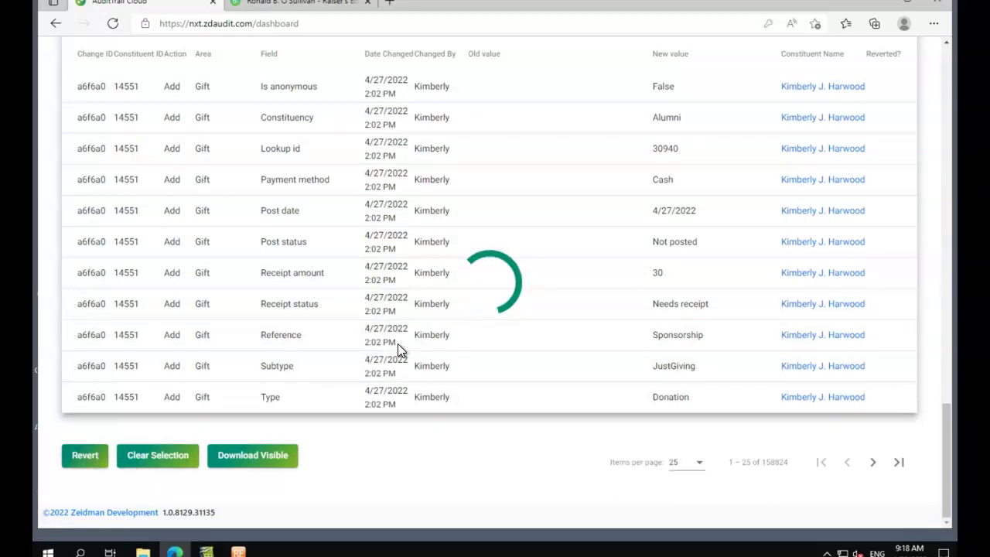
scroll(406, 348, down, 1)
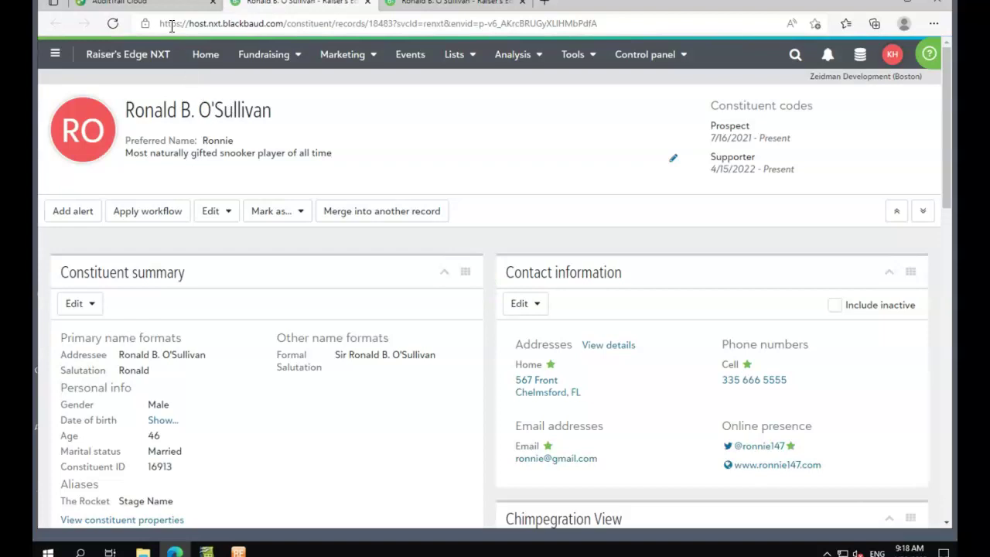
Return to the AuditTrail Cloud dashboard and select both the First and Name changes of the constituent
key(ctrl+shift+Tab)
scroll(572, 355, down, 1)
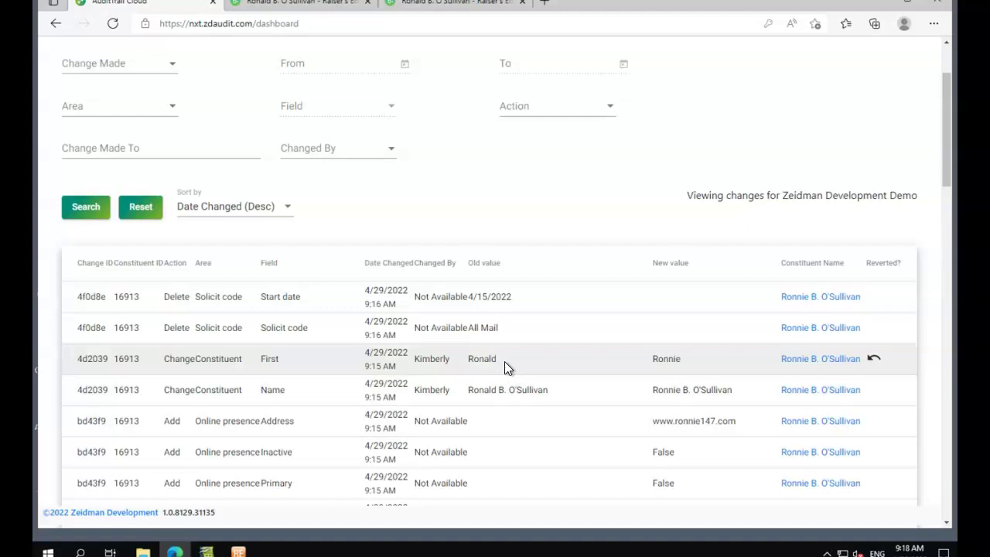
click(503, 372)
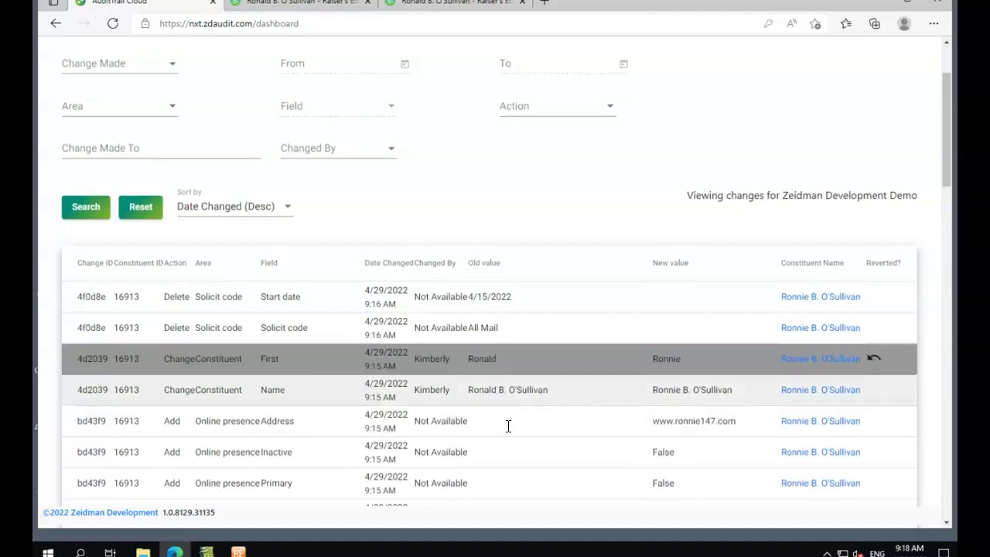
click(510, 402)
scroll(456, 417, down, 1)
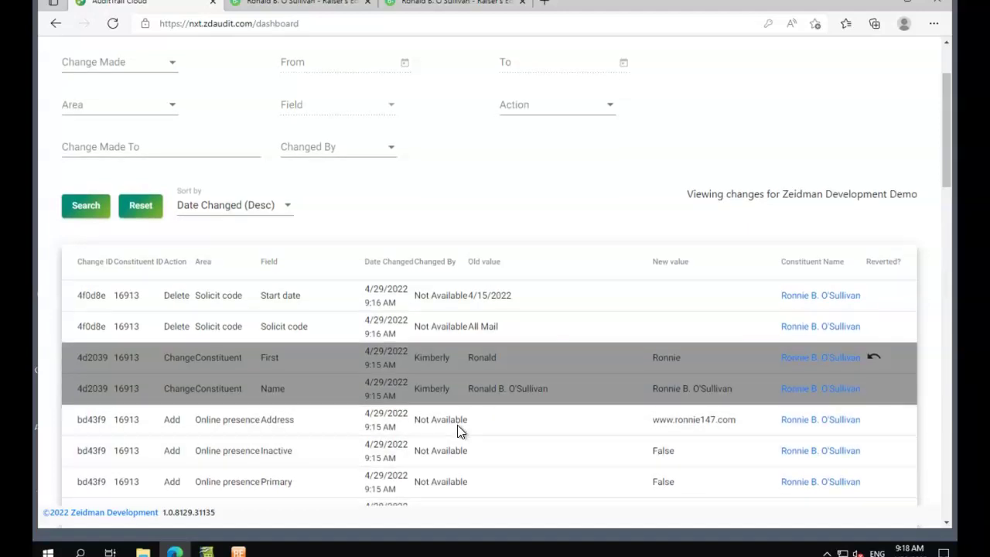
scroll(531, 393, down, 1)
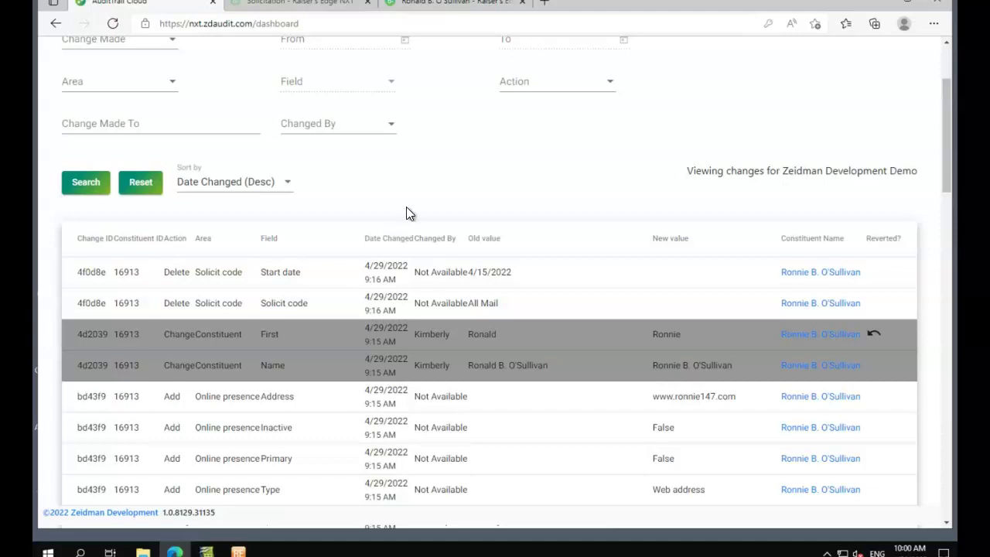
Switch to the constituent's Raiser's Edge NXT record and open the first gift of $100.00 to view its audit trail
click(447, 3)
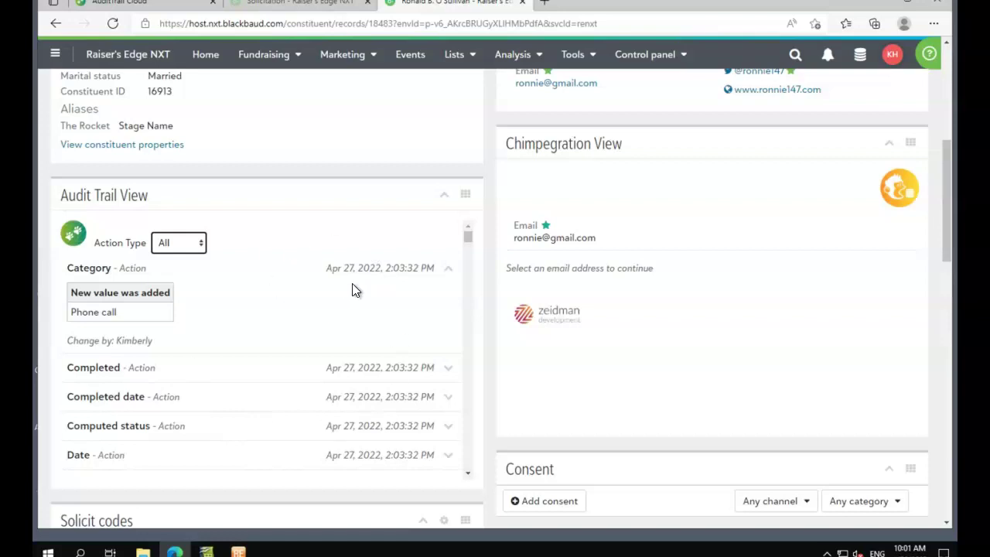
scroll(444, 301, down, 1)
scroll(486, 327, down, 3)
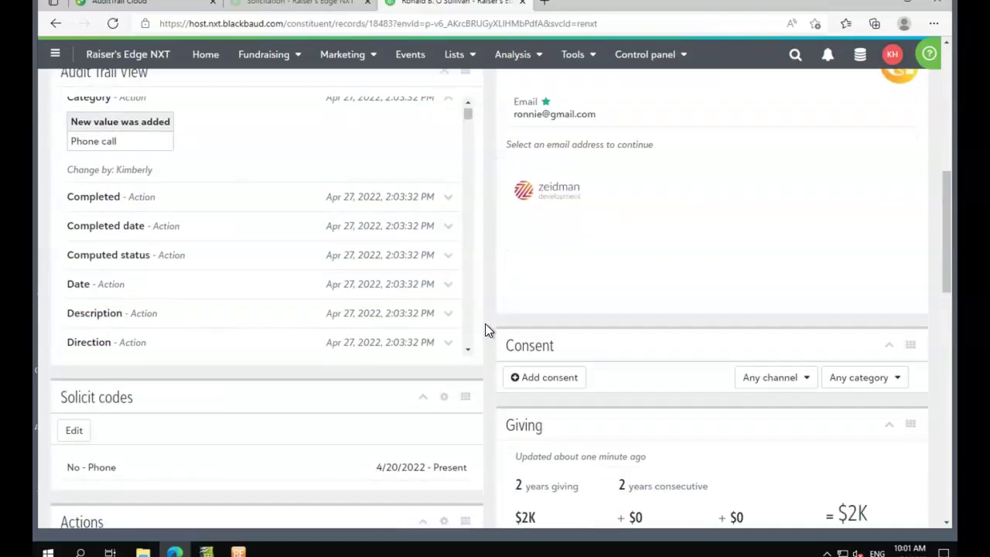
scroll(489, 331, down, 2)
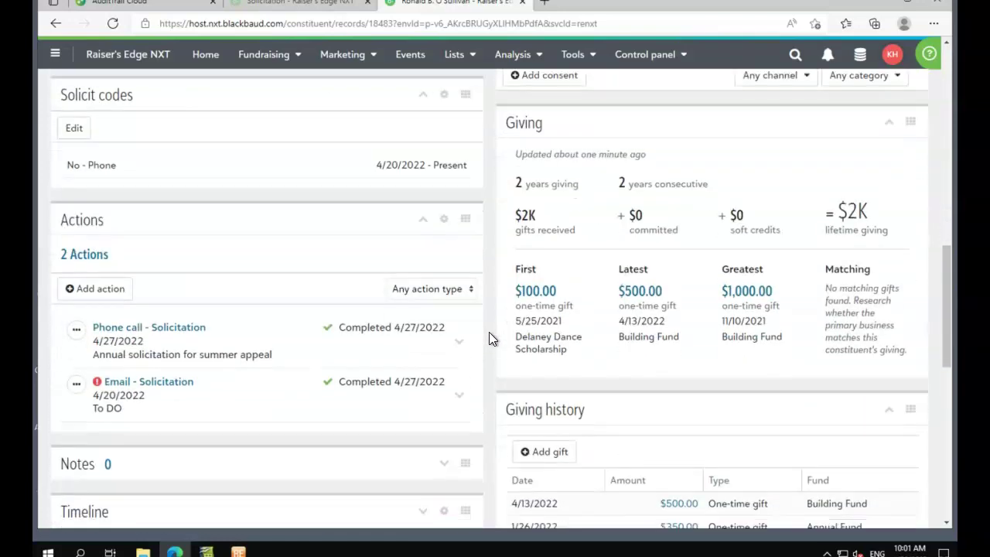
click(542, 296)
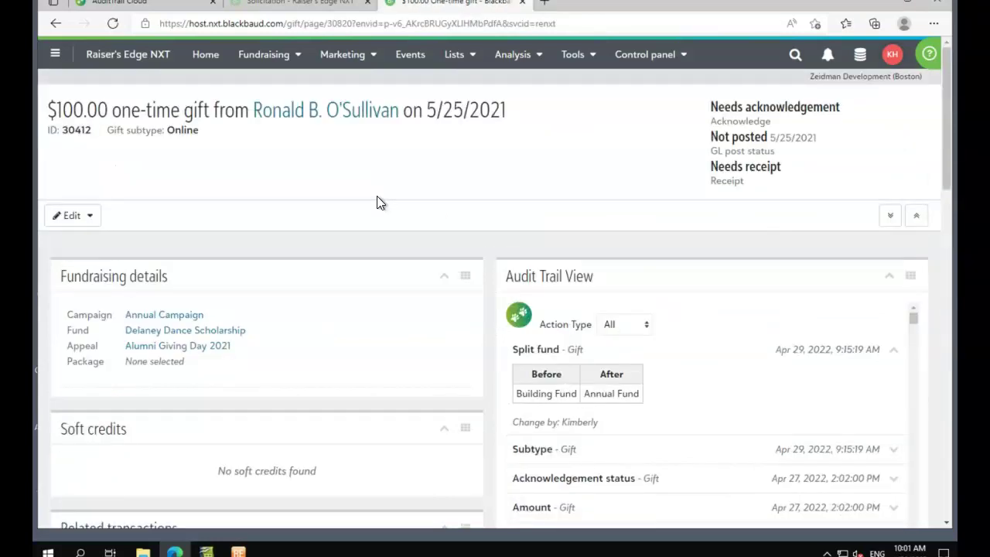
From the constituent's record, open the Phone call - Solicitation action to view its audit trail, and return to the AuditTrail Cloud dashboard
click(352, 114)
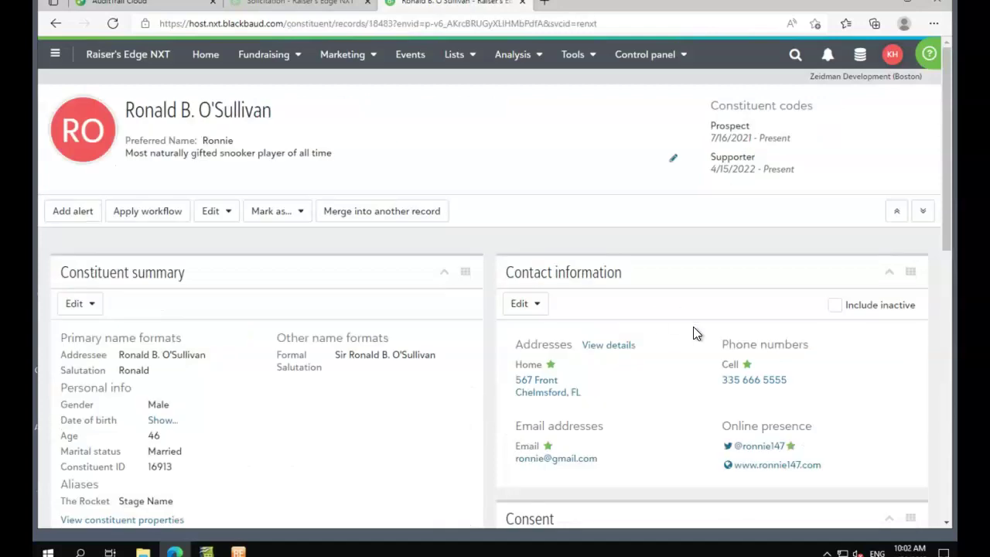
scroll(682, 338, down, 5)
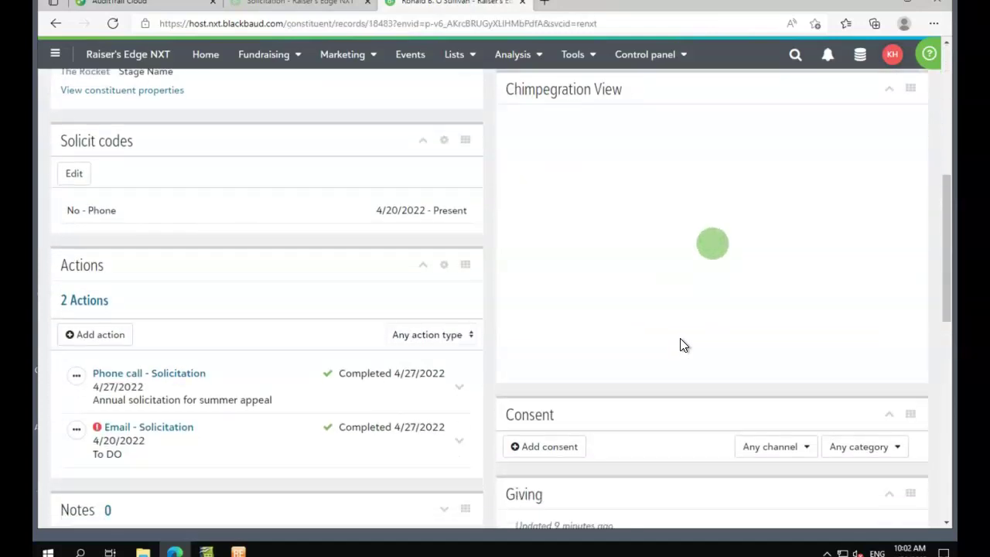
scroll(681, 339, down, 1)
click(147, 320)
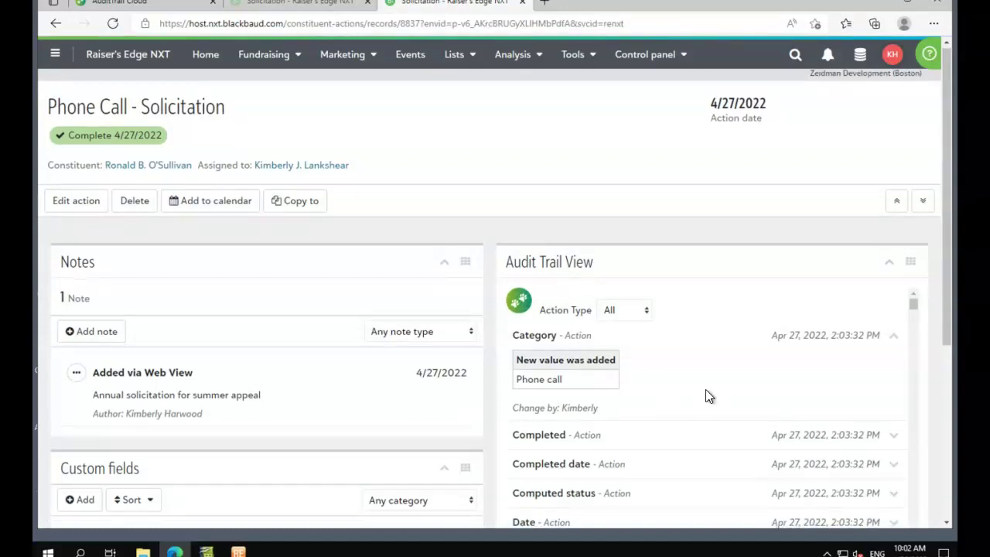
key(ctrl+1)
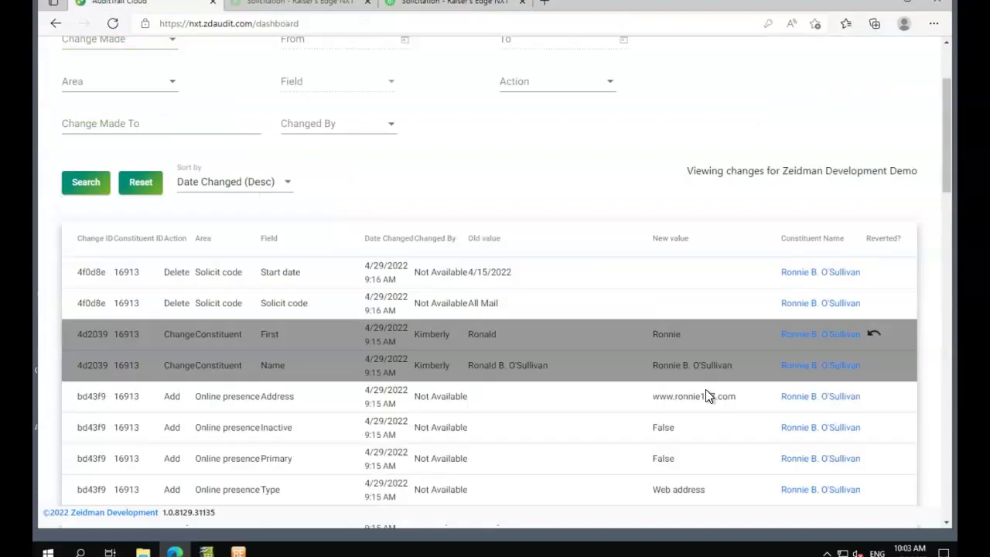